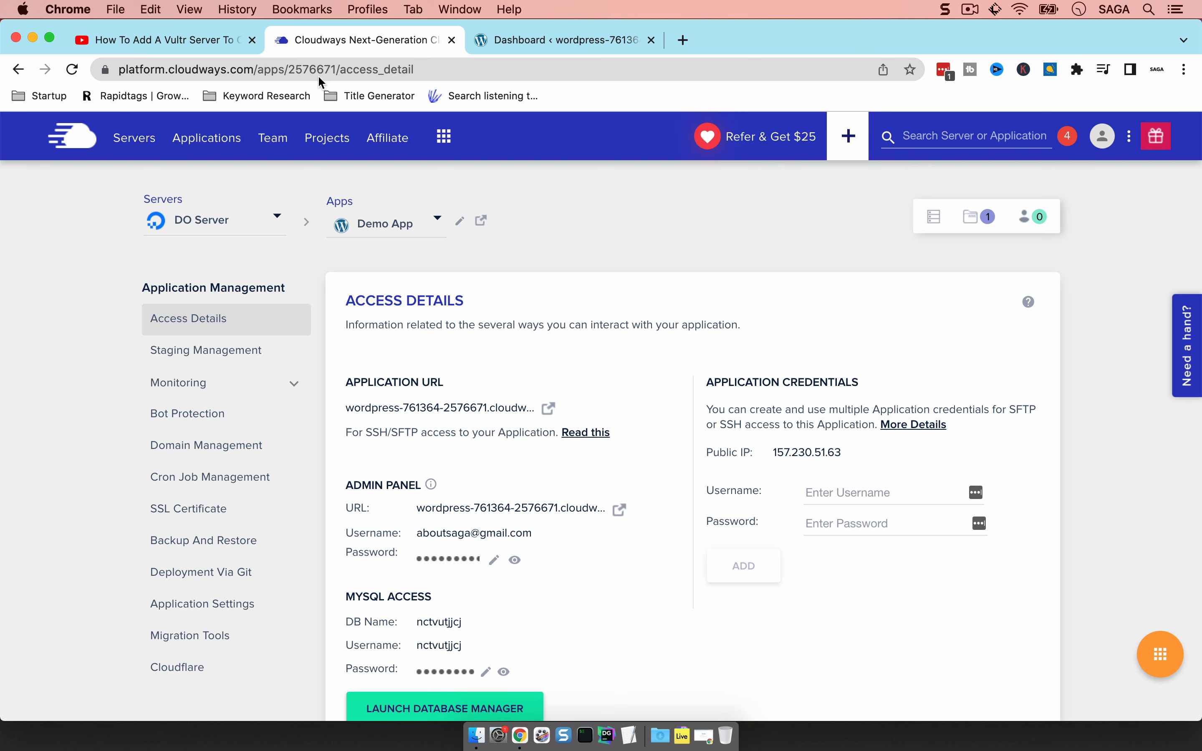
Check the Cloudways promo code in the YouTube video's description and return to the Cloudways access details
{"action": "left_click", "coordinate": [149, 41]}
{"action": "scroll", "coordinate": [291, 291], "scroll_direction": "up", "scroll_amount": 2}
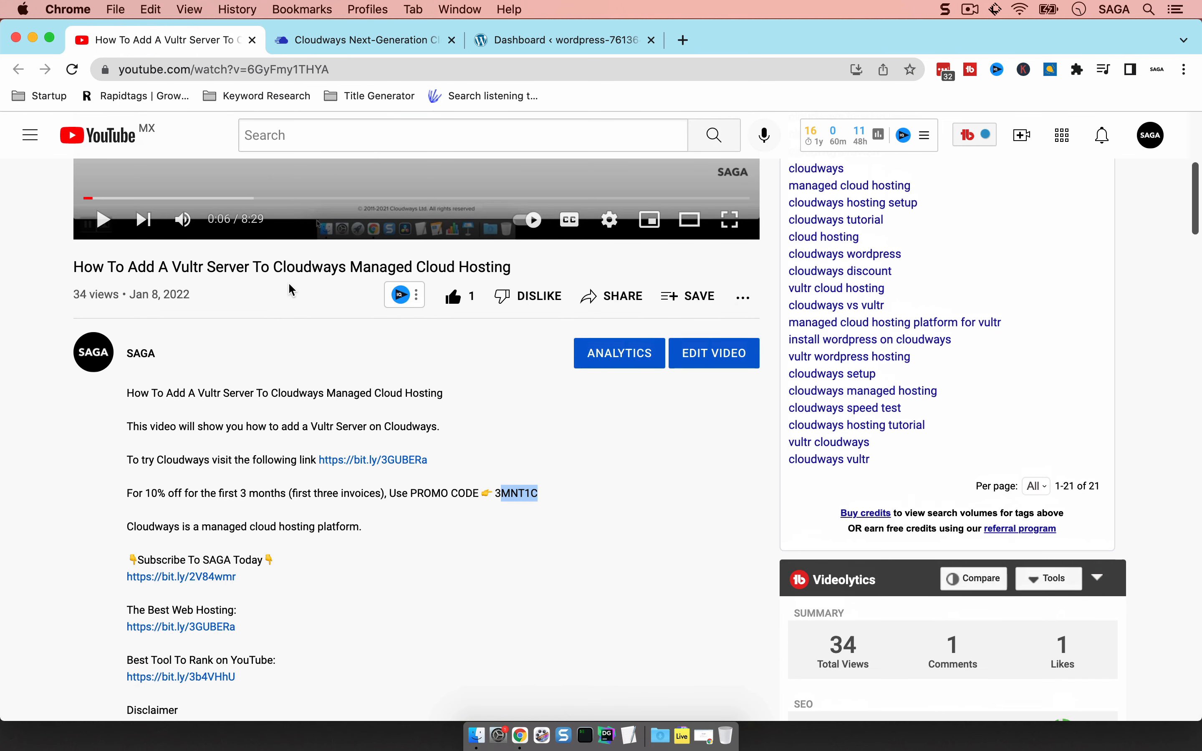
{"action": "left_click", "coordinate": [325, 360]}
{"action": "left_click_drag", "start_coordinate": [501, 495], "coordinate": [567, 506]}
{"action": "left_click", "coordinate": [356, 41]}
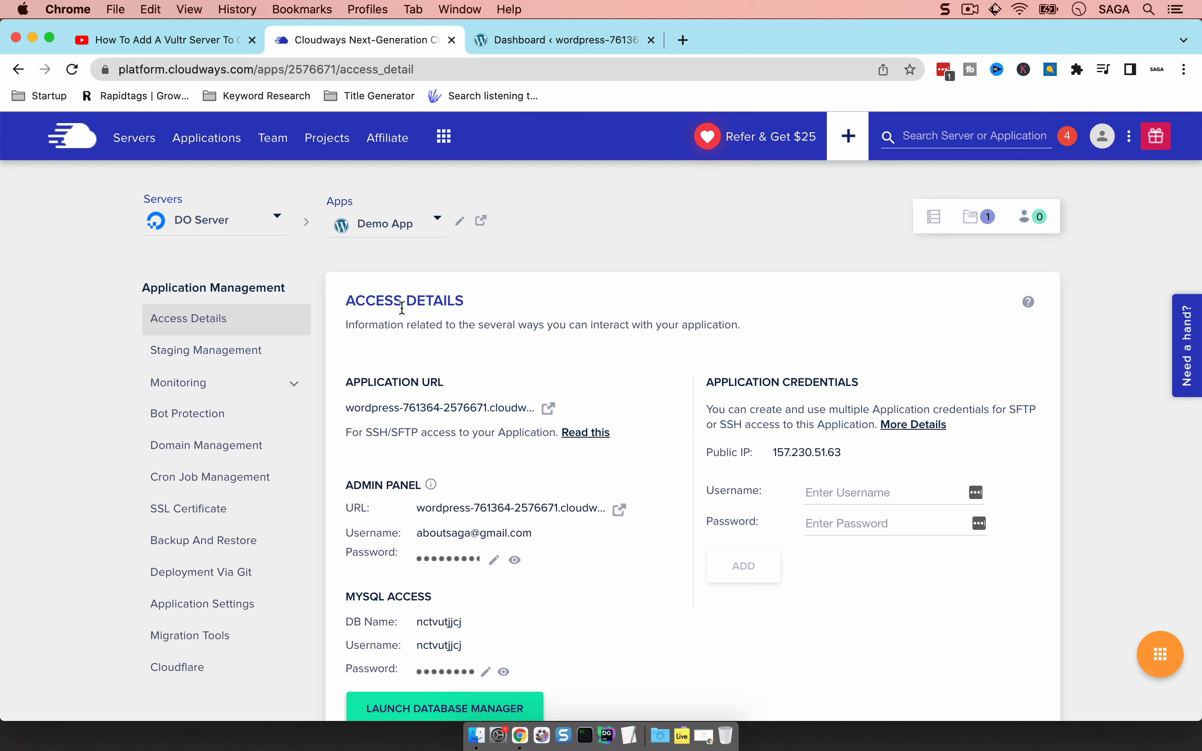
Open the WordPress admin panel of Demo App from its Cloudways access details
{"action": "left_click", "coordinate": [622, 511]}
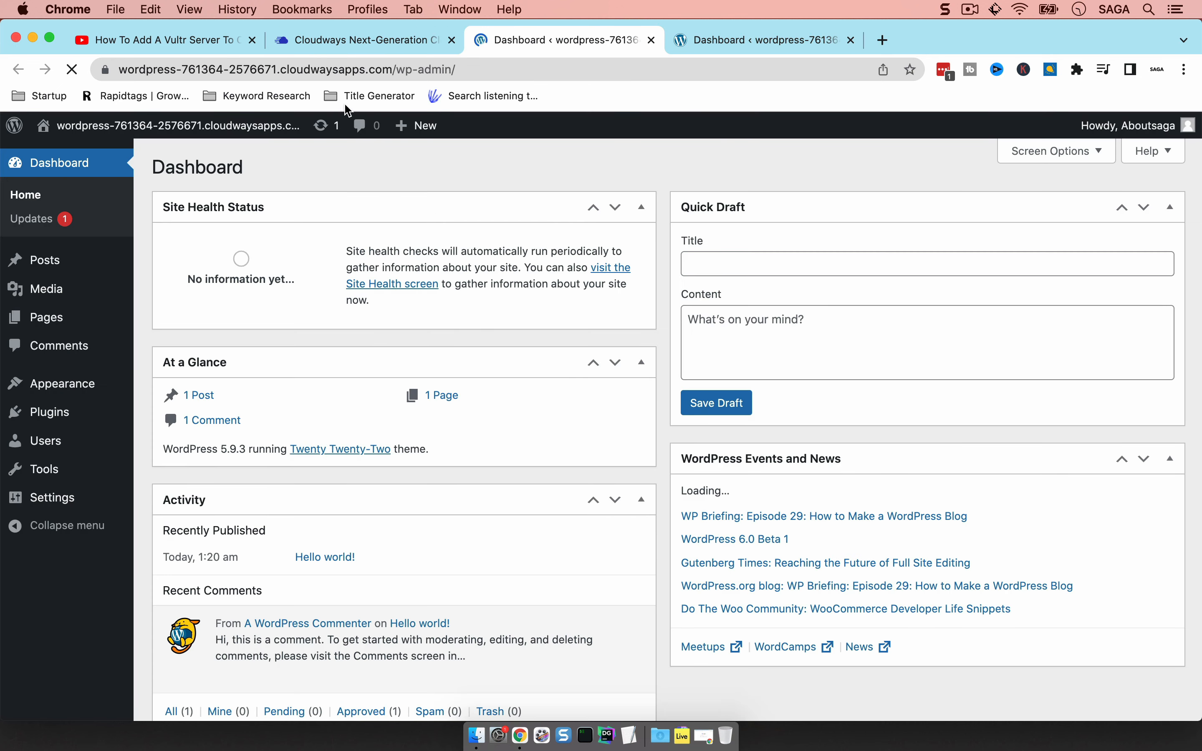
{"action": "left_click", "coordinate": [344, 44]}
{"action": "left_click", "coordinate": [528, 49]}
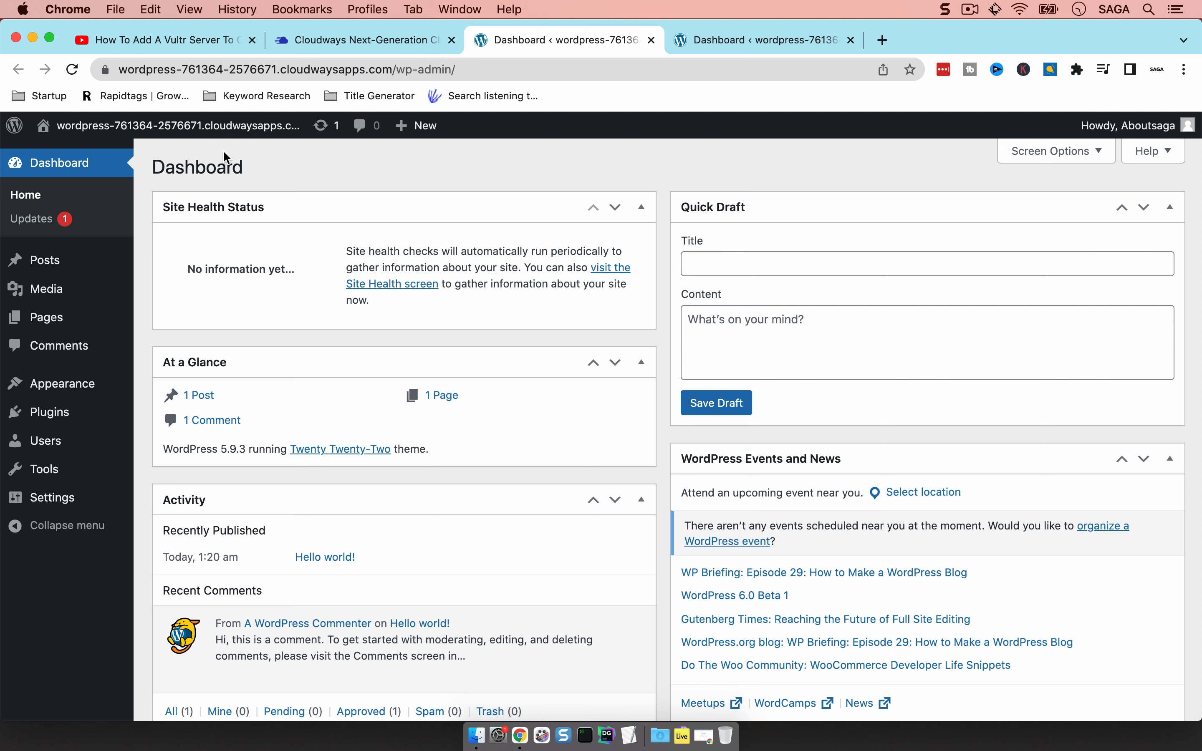
View Demo App's live home page from its Cloudways application URL, then close it and return to the WordPress dashboard
{"action": "left_click", "coordinate": [374, 40]}
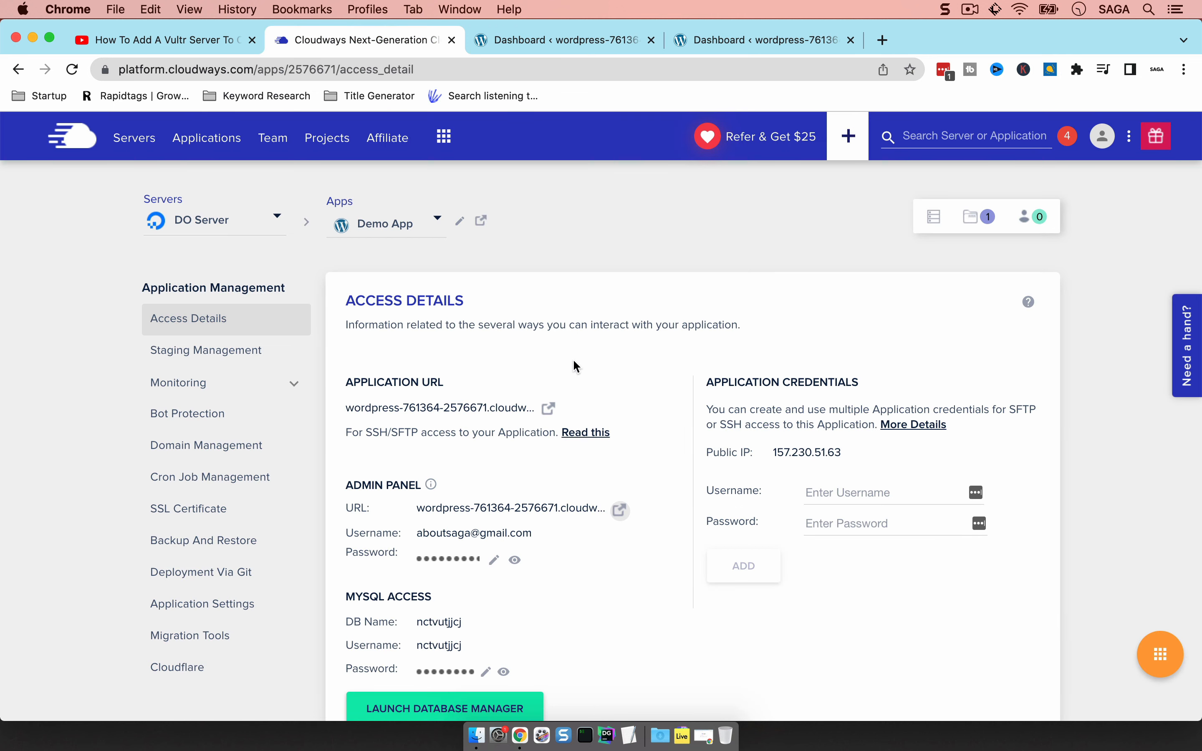
{"action": "left_click", "coordinate": [548, 409]}
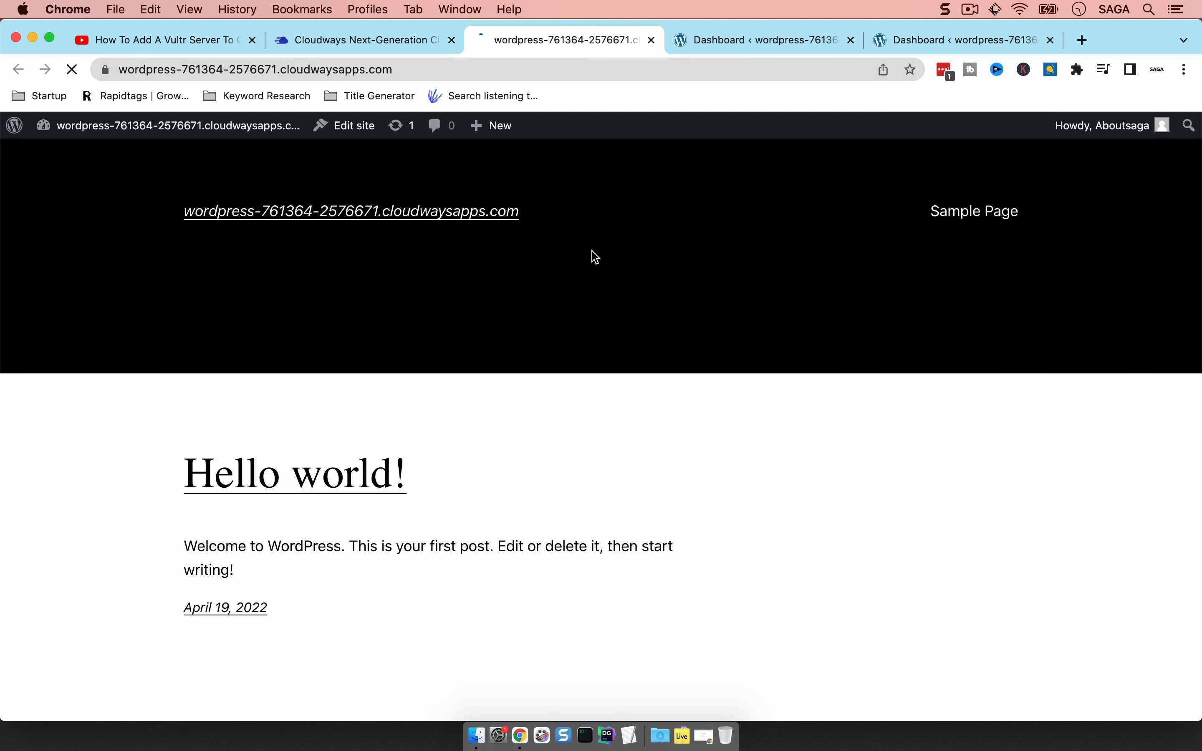
{"action": "scroll", "coordinate": [750, 392], "scroll_direction": "down", "scroll_amount": 10}
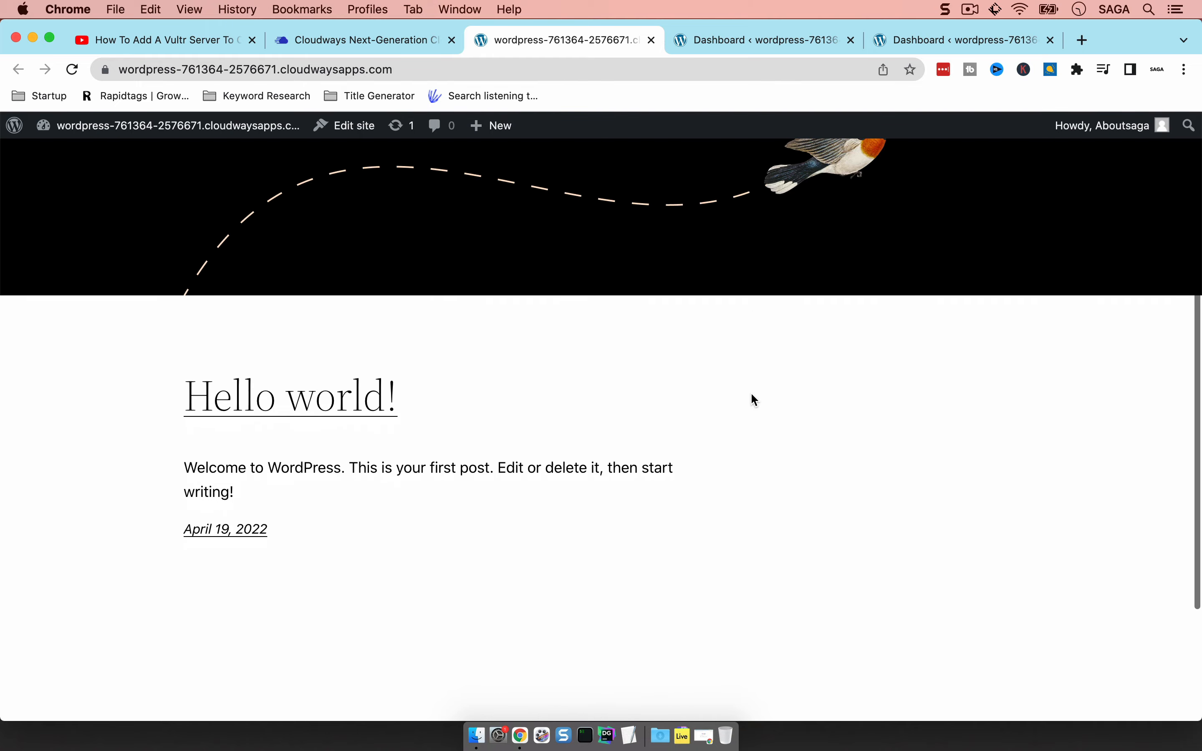
{"action": "scroll", "coordinate": [754, 401], "scroll_direction": "up", "scroll_amount": 10}
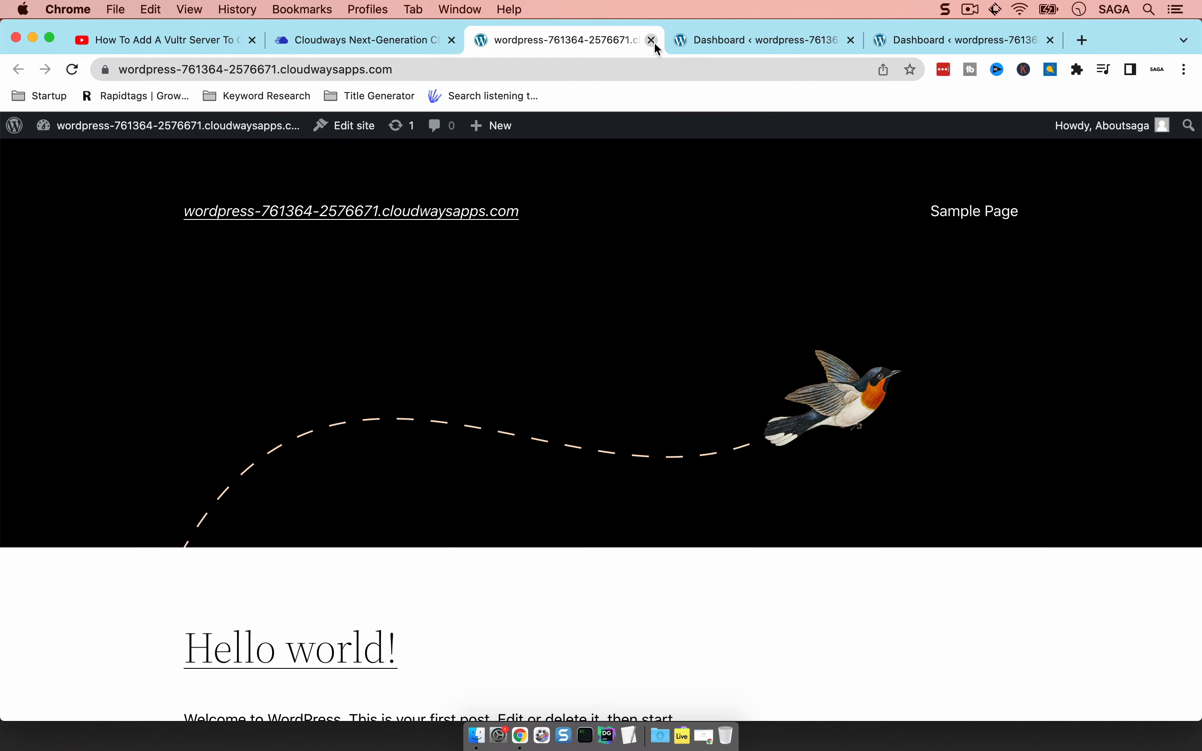
{"action": "left_click", "coordinate": [653, 40]}
{"action": "left_click", "coordinate": [517, 44]}
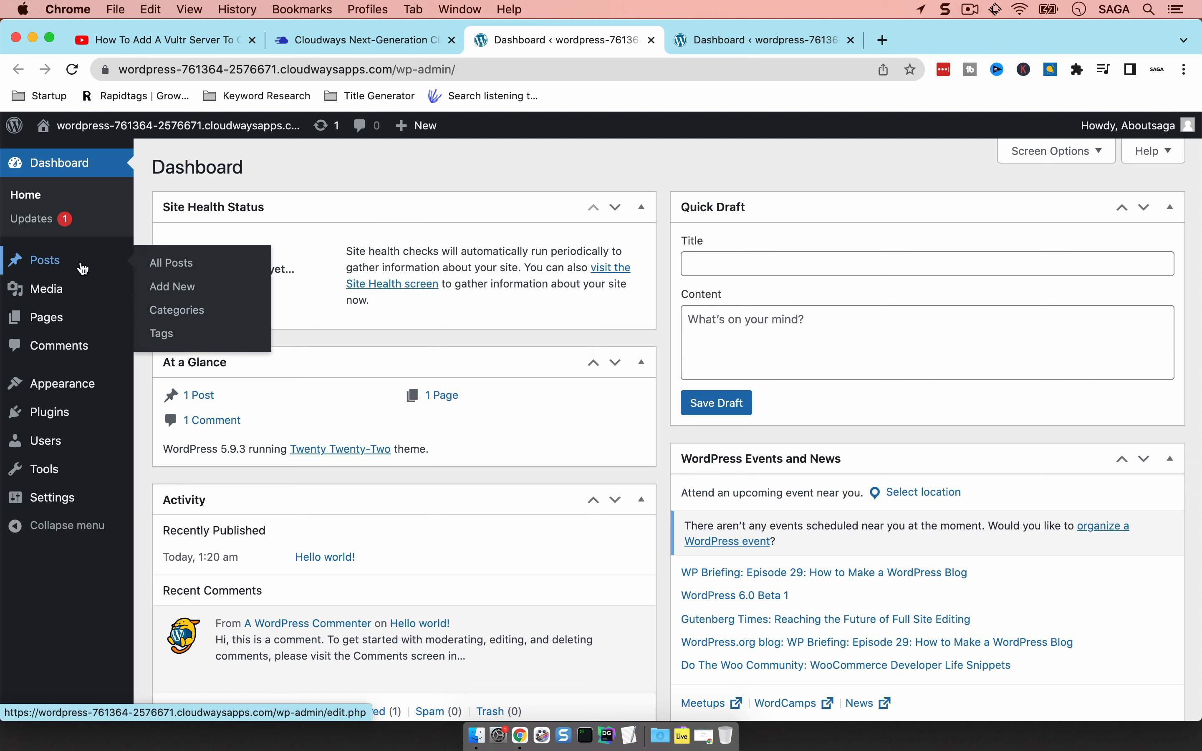
Look at the WordPress site's list of posts and its list of pages
{"action": "left_click", "coordinate": [54, 264]}
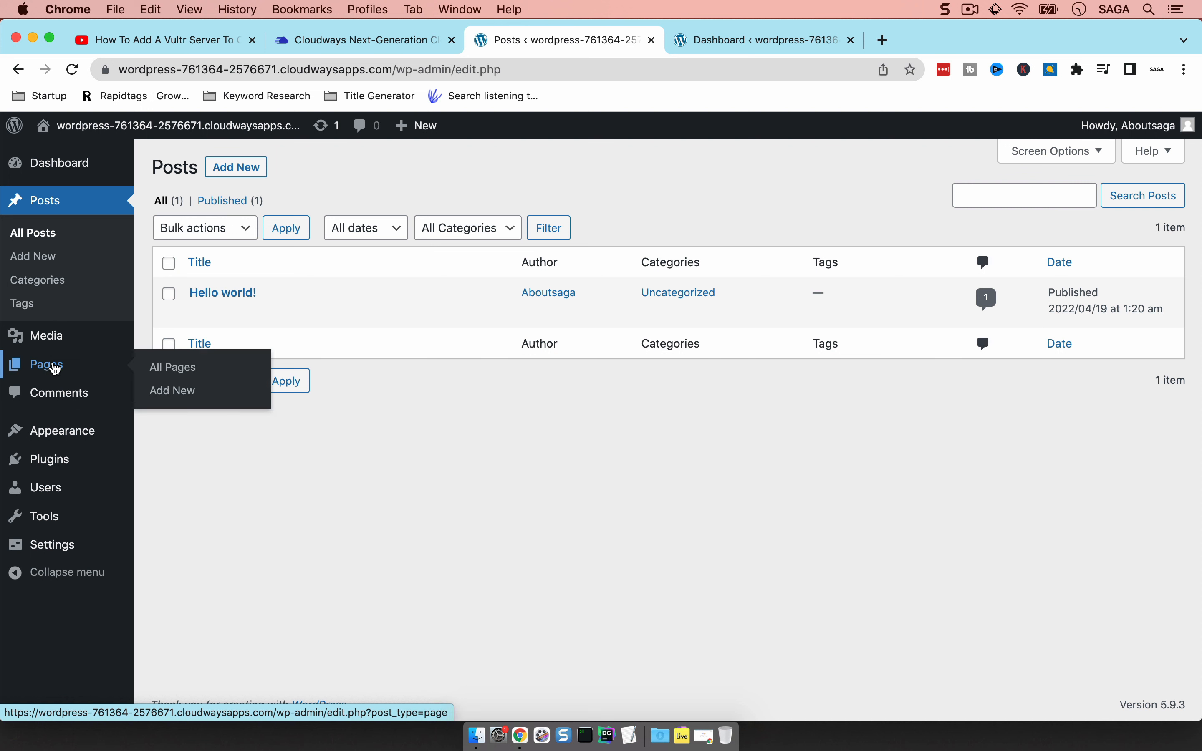
{"action": "left_click", "coordinate": [48, 370]}
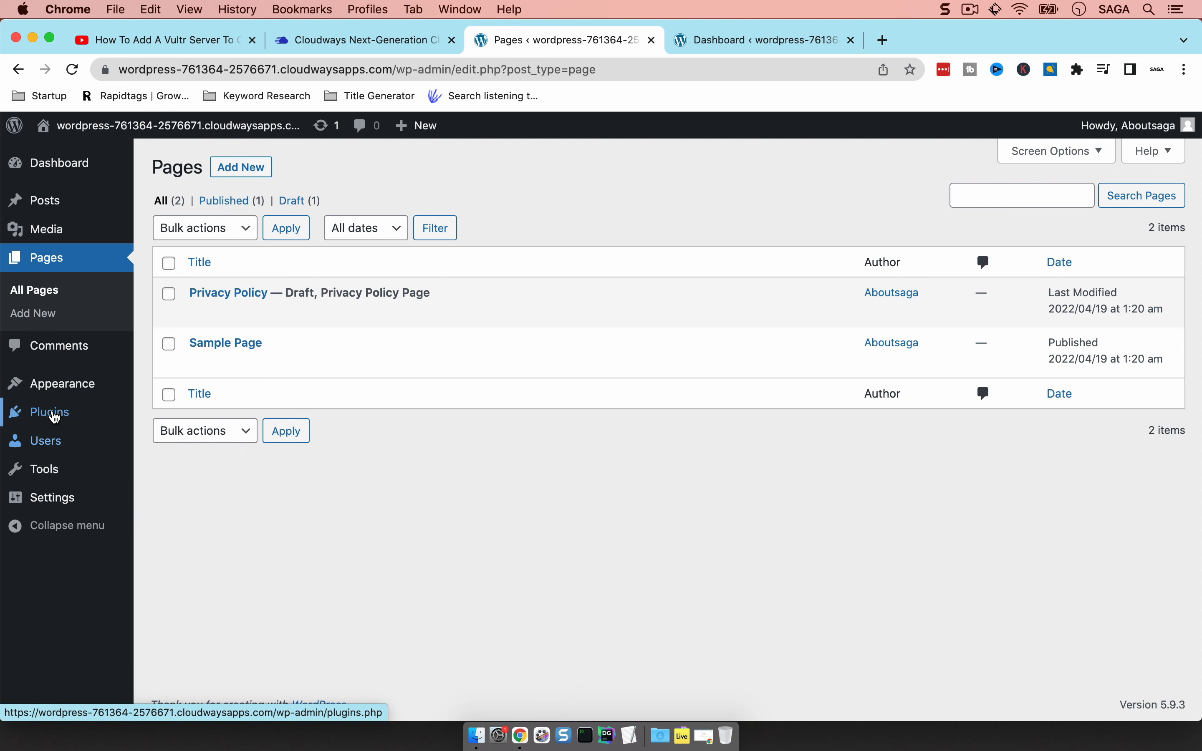
Open the page for adding new plugins and browse the featured plugins
{"action": "mouse_move", "coordinate": [53, 416]}
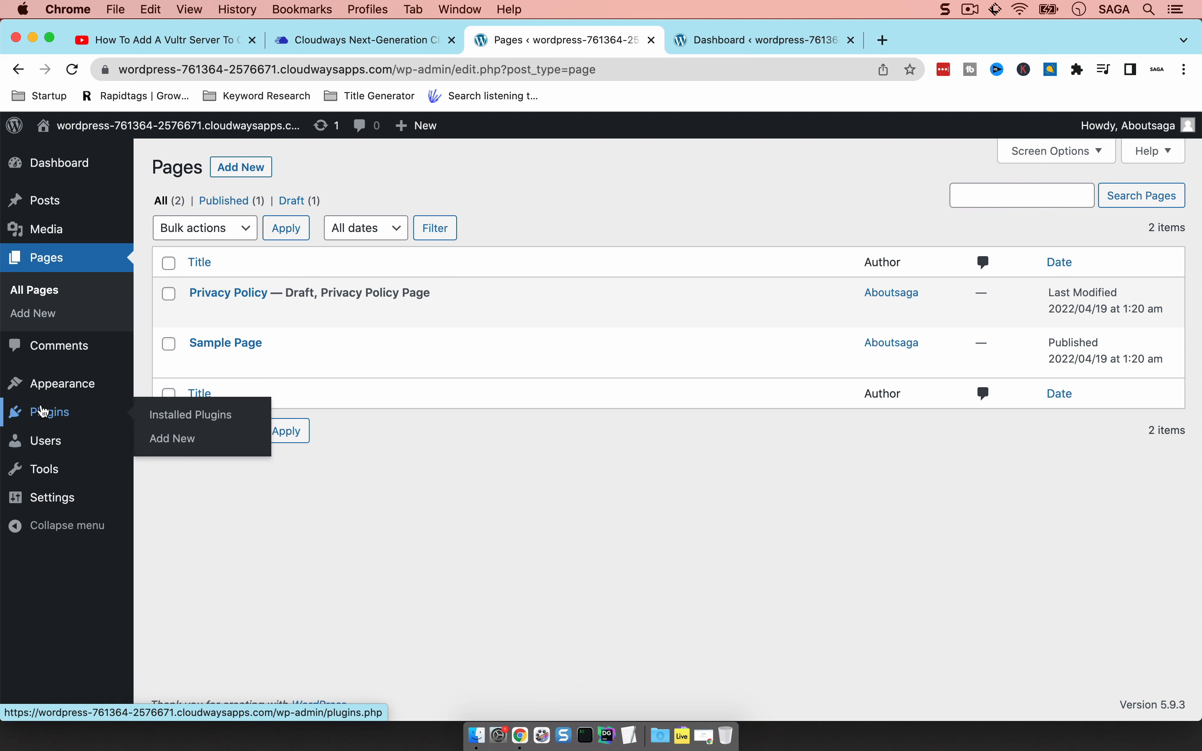
{"action": "left_click", "coordinate": [44, 412]}
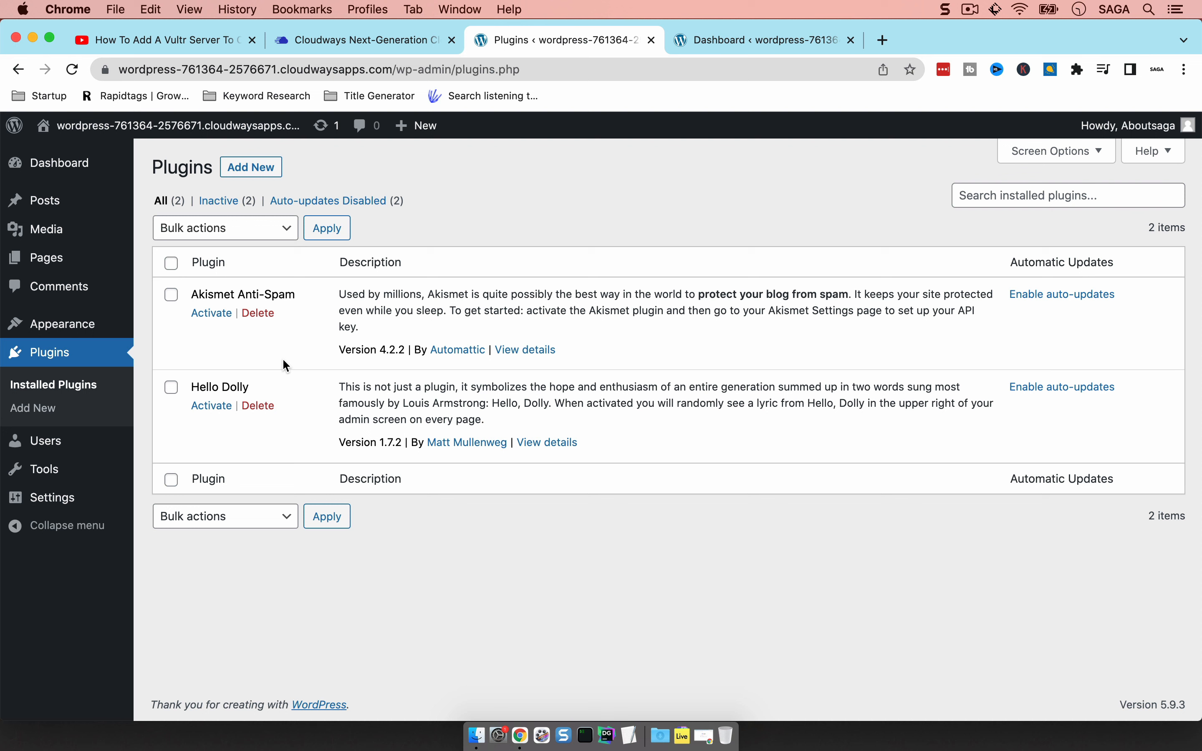
{"action": "left_click", "coordinate": [251, 167]}
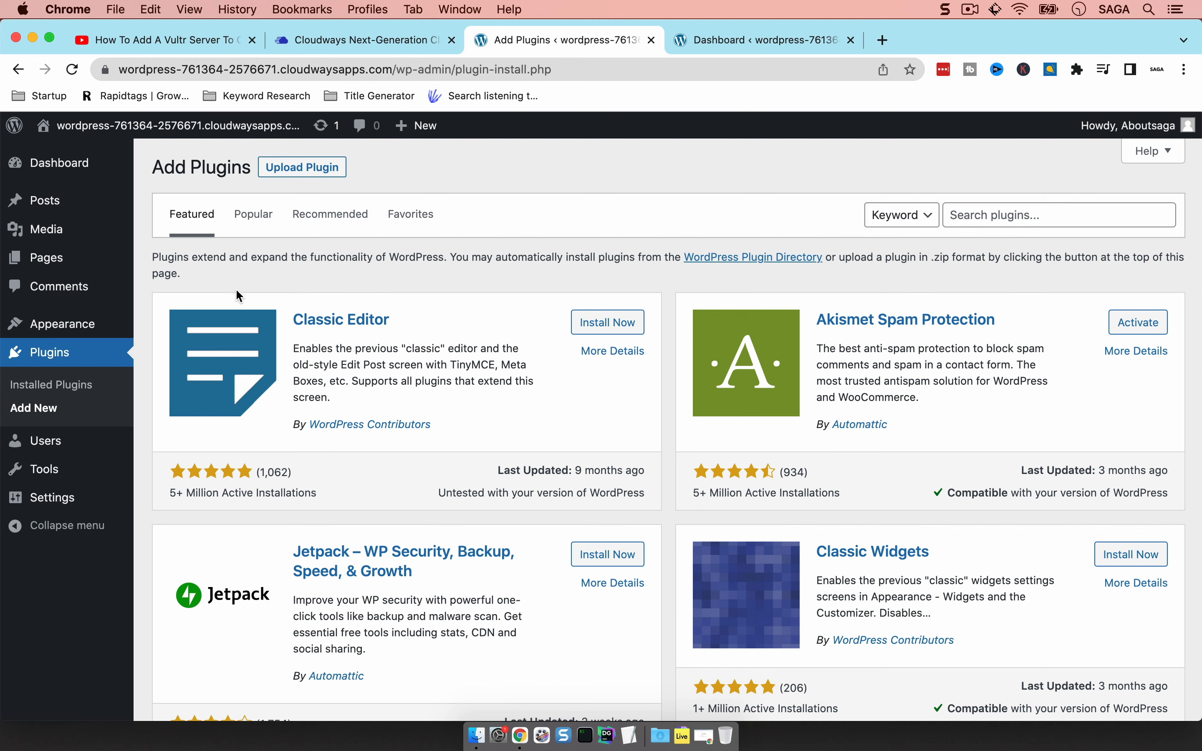
{"action": "scroll", "coordinate": [458, 404], "scroll_direction": "down", "scroll_amount": 6}
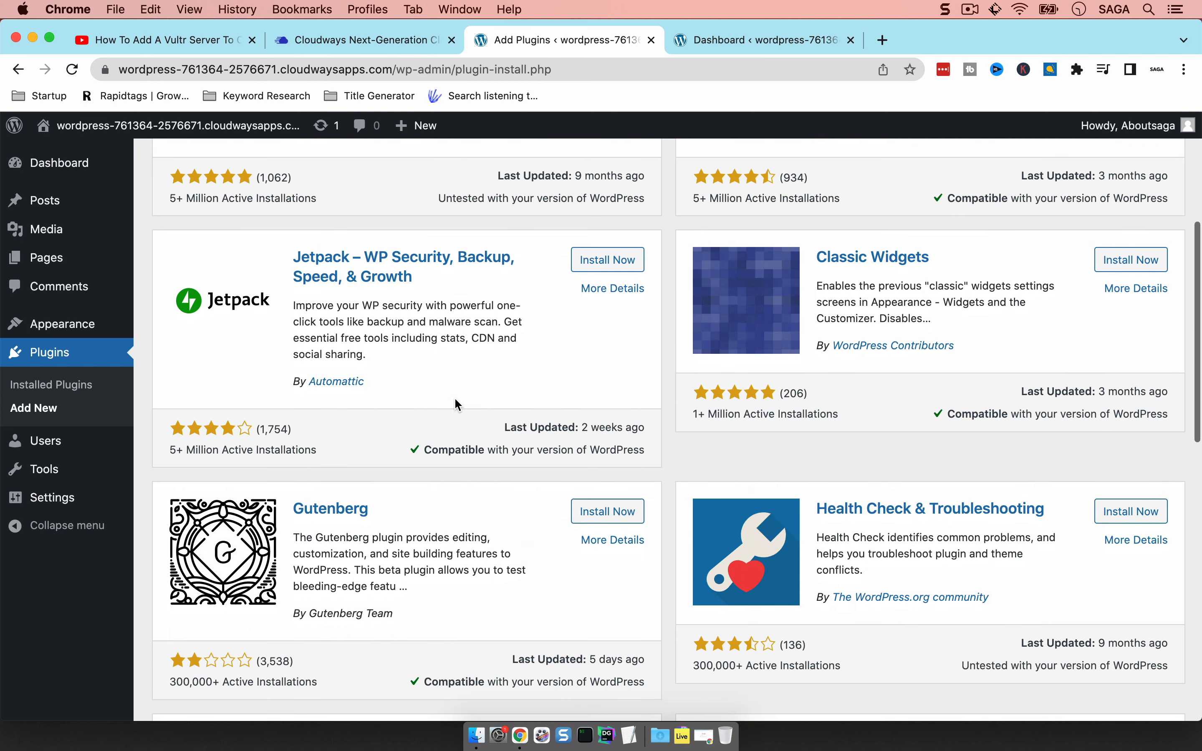
{"action": "scroll", "coordinate": [458, 404], "scroll_direction": "down", "scroll_amount": 4}
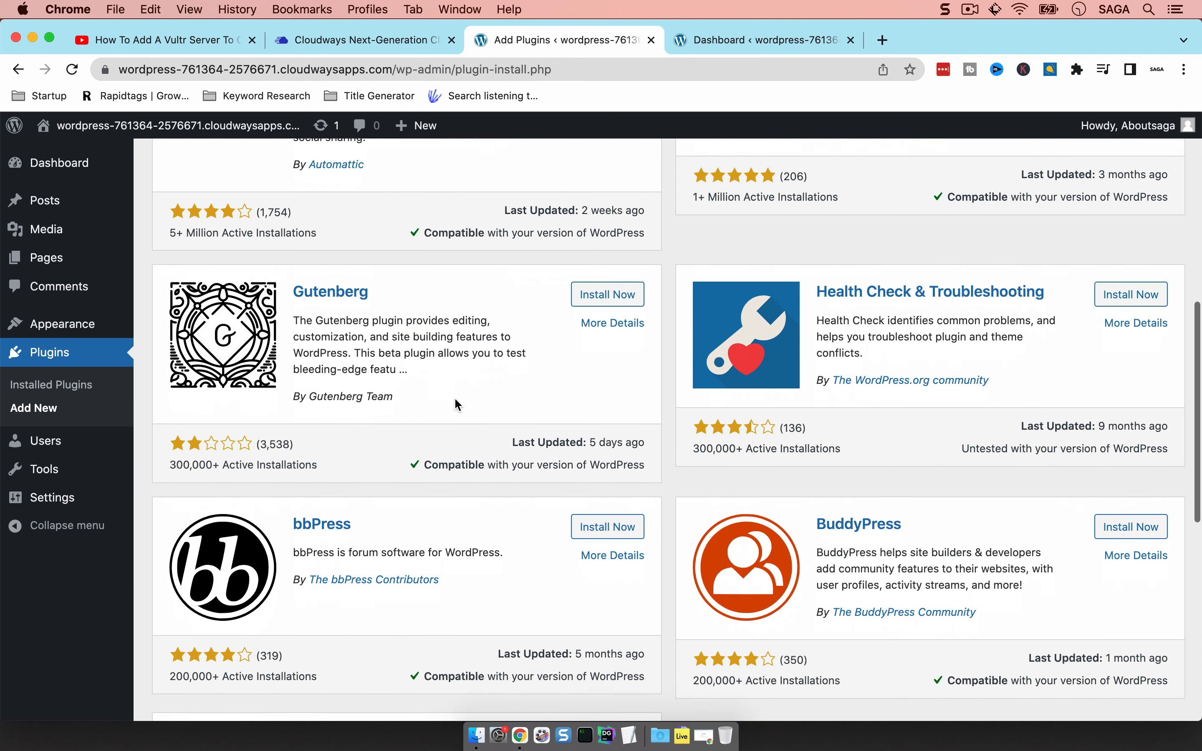
{"action": "scroll", "coordinate": [455, 398], "scroll_direction": "down", "scroll_amount": 5}
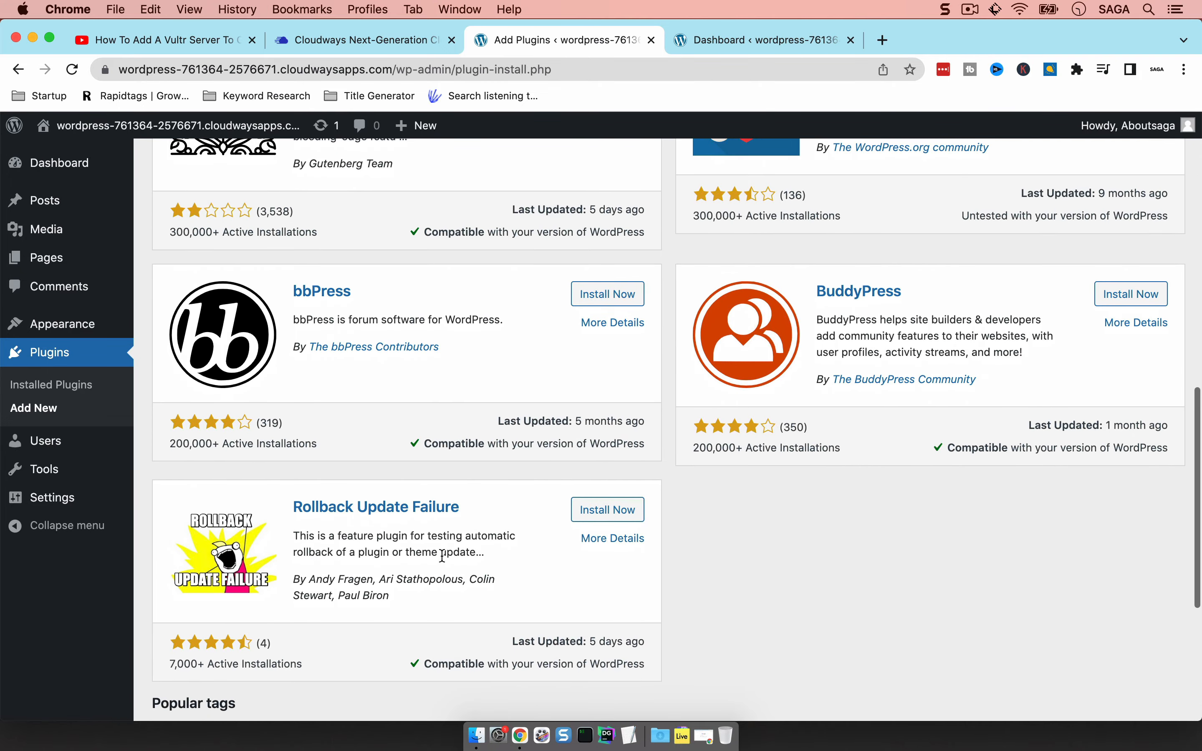
{"action": "scroll", "coordinate": [554, 598], "scroll_direction": "up", "scroll_amount": 7}
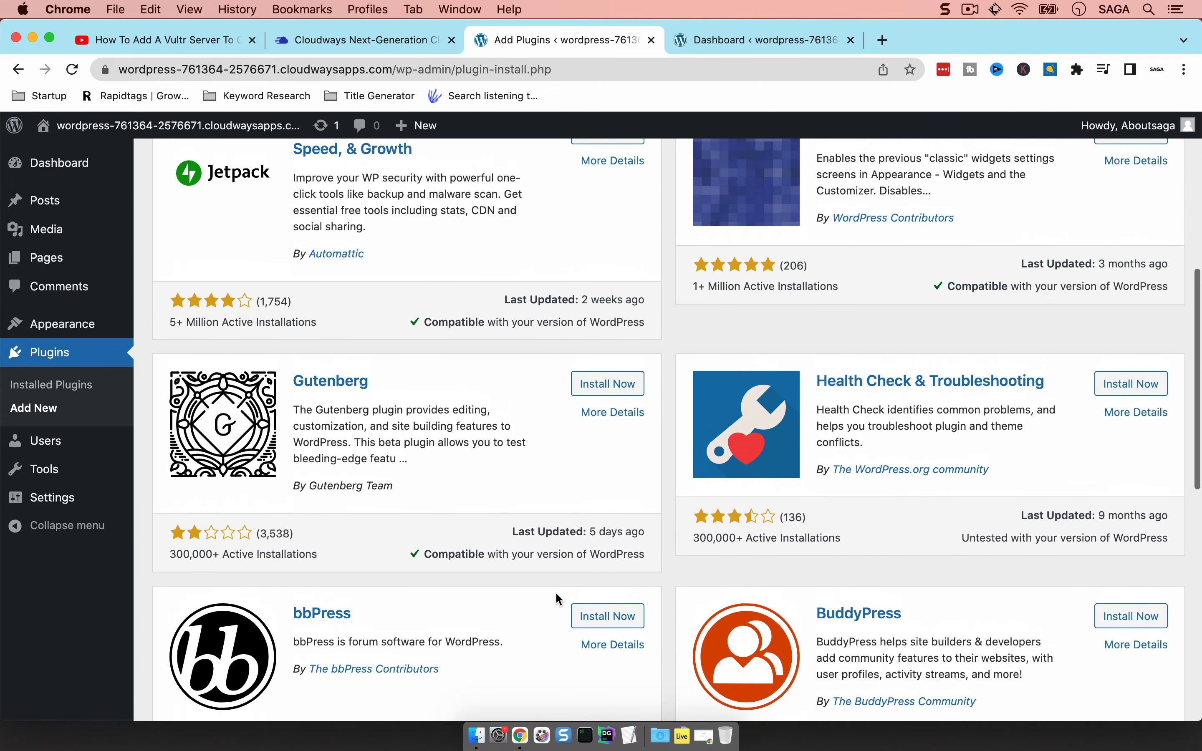
{"action": "scroll", "coordinate": [556, 594], "scroll_direction": "up", "scroll_amount": 7}
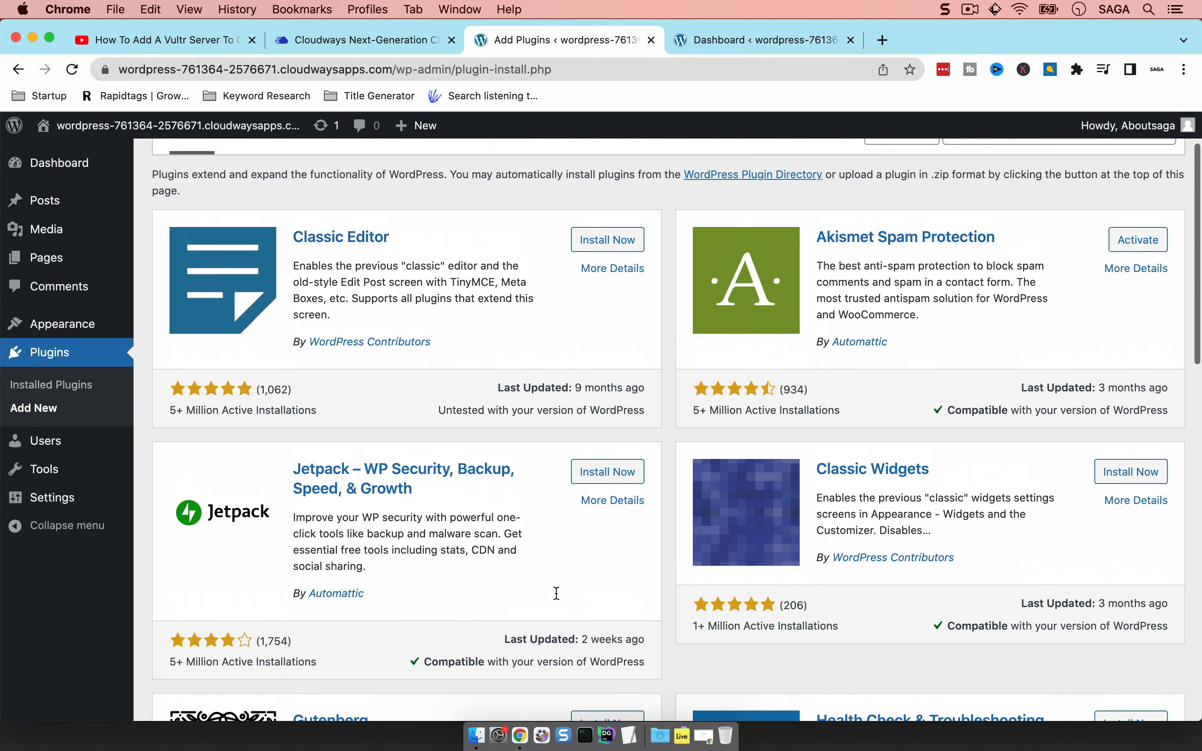
{"action": "scroll", "coordinate": [556, 592], "scroll_direction": "up", "scroll_amount": 2}
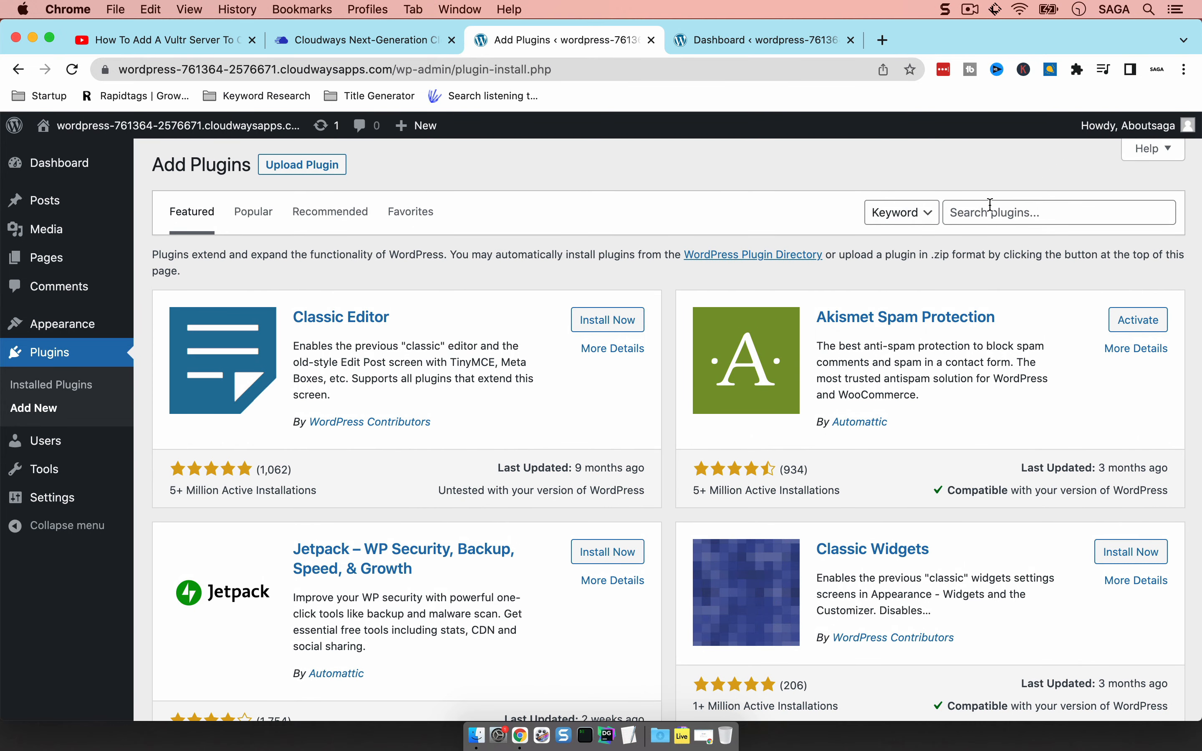
Find the Duplicate Page plugin by searching for "duplicate", and install and activate it
{"action": "left_click", "coordinate": [990, 205]}
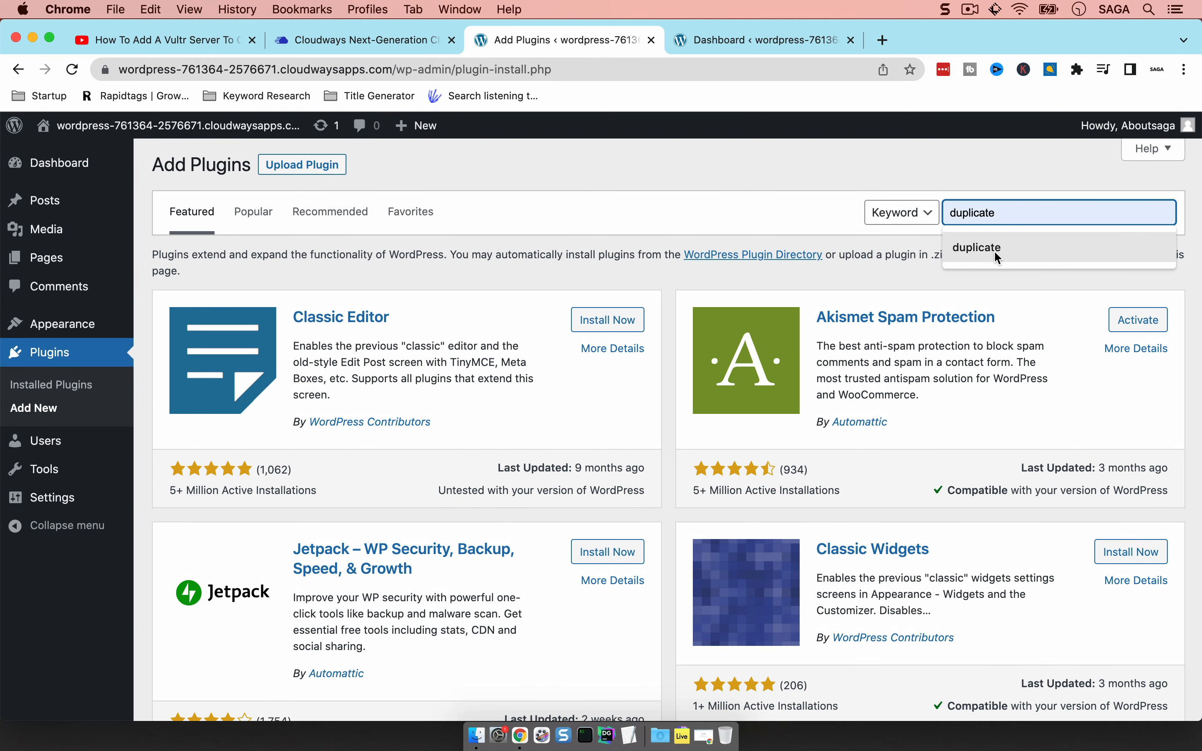
{"action": "type", "text": "duplicate"}
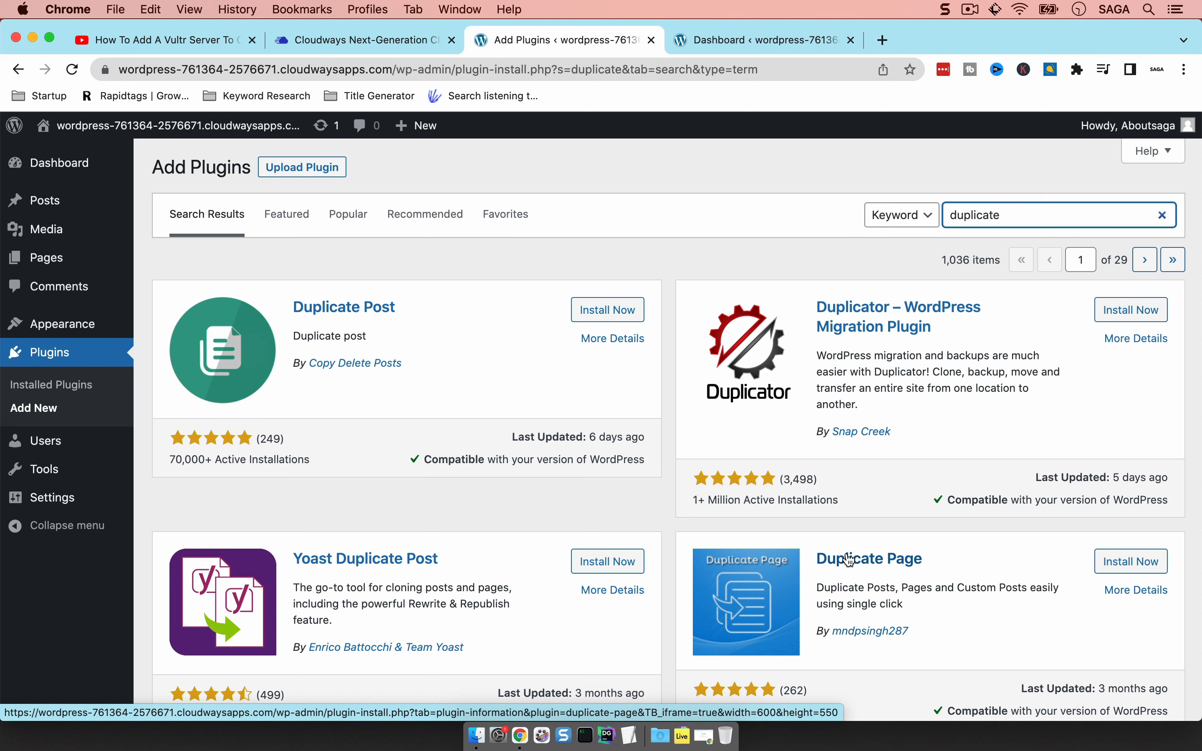
{"action": "scroll", "coordinate": [849, 560], "scroll_direction": "down", "scroll_amount": 2}
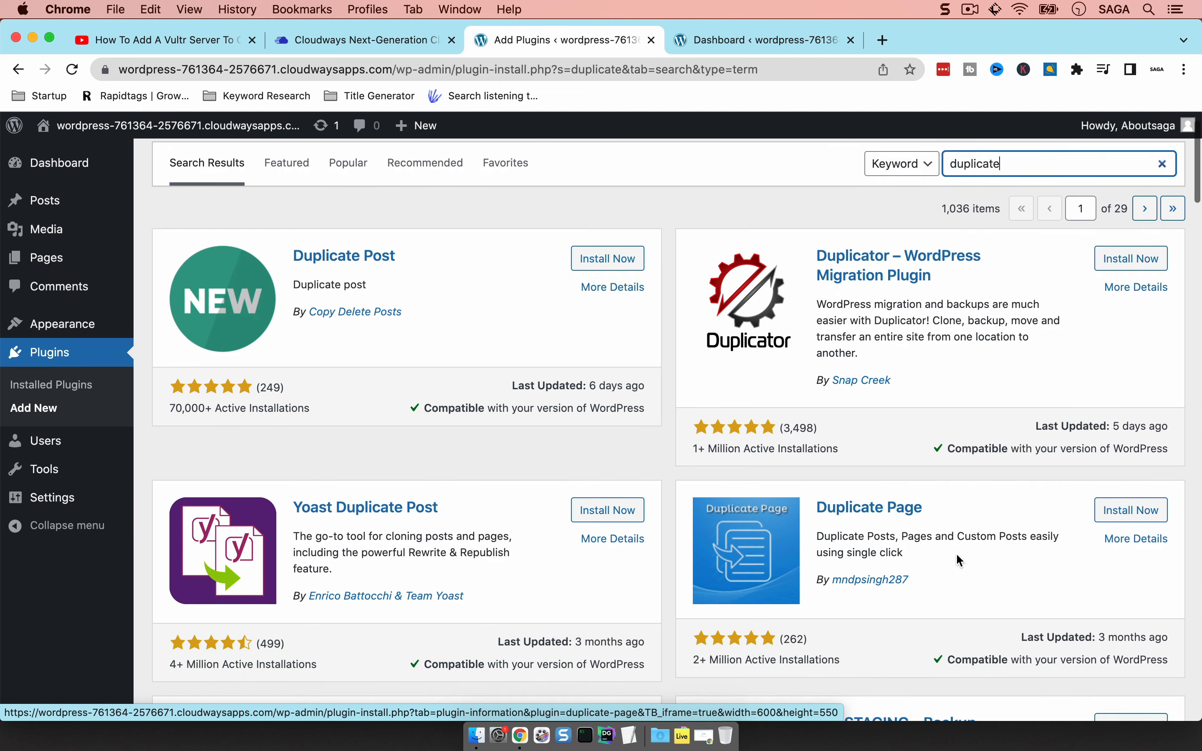
{"action": "left_click", "coordinate": [1123, 519]}
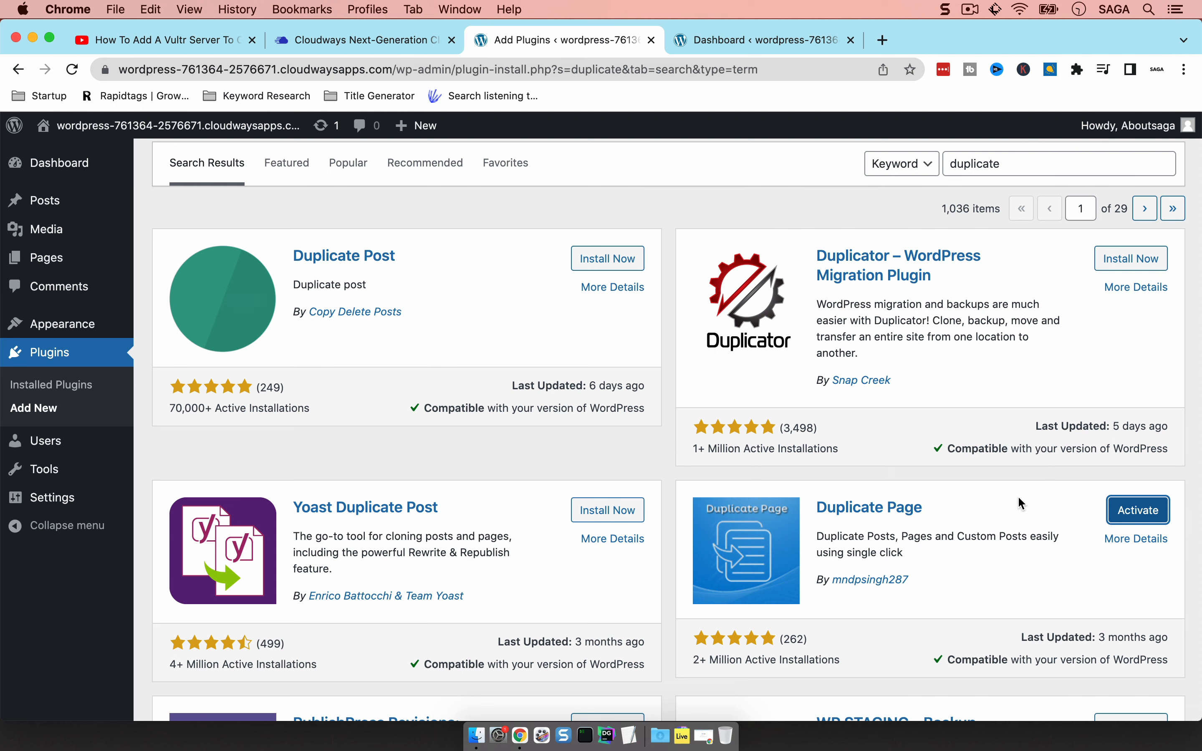
{"action": "left_click", "coordinate": [1129, 512]}
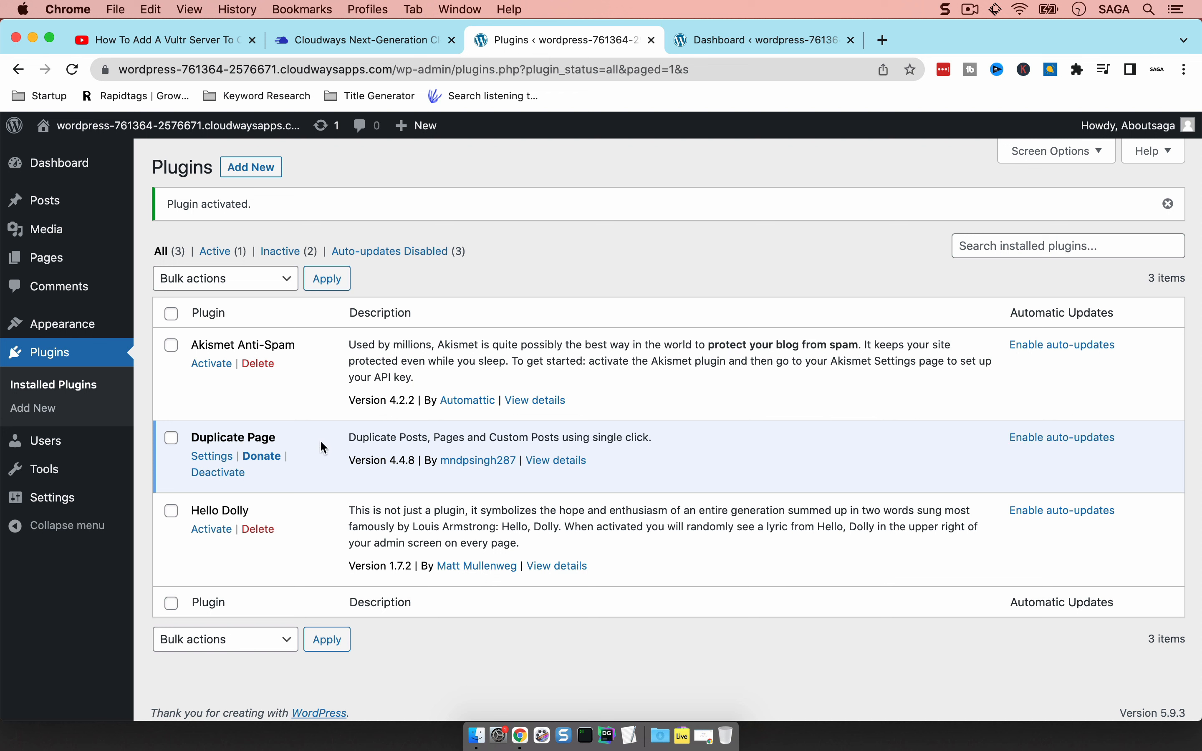
Open the Duplicate Page plugin's settings and dismiss its review request notice
{"action": "left_click", "coordinate": [219, 460]}
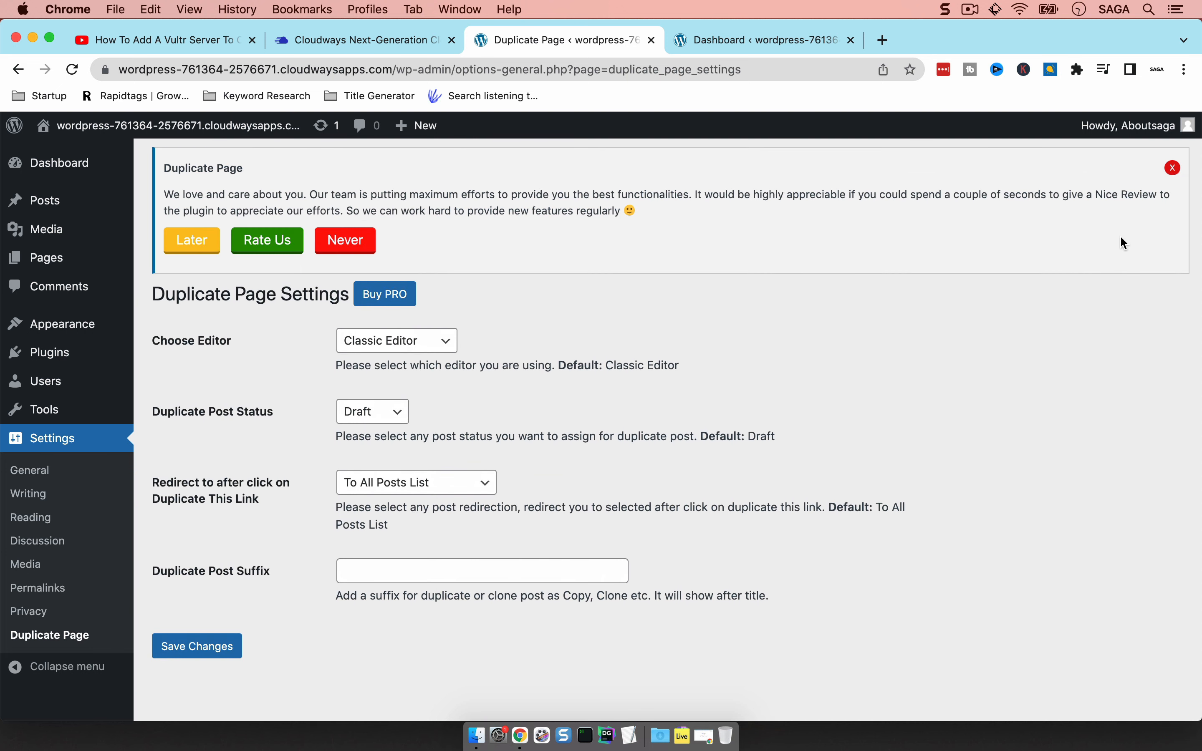
{"action": "left_click", "coordinate": [1173, 168]}
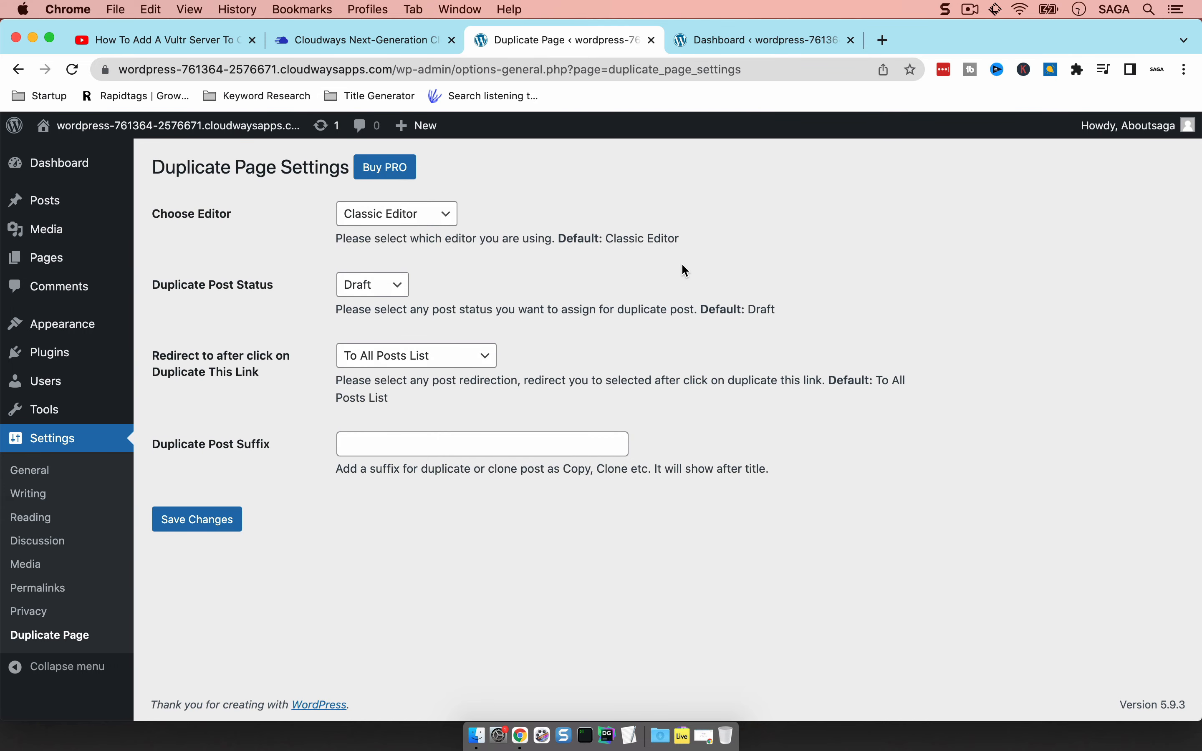
Examine the available choices for the editor, duplicate post status and redirect in the Duplicate Page settings, keeping the current selections
{"action": "left_click", "coordinate": [359, 209]}
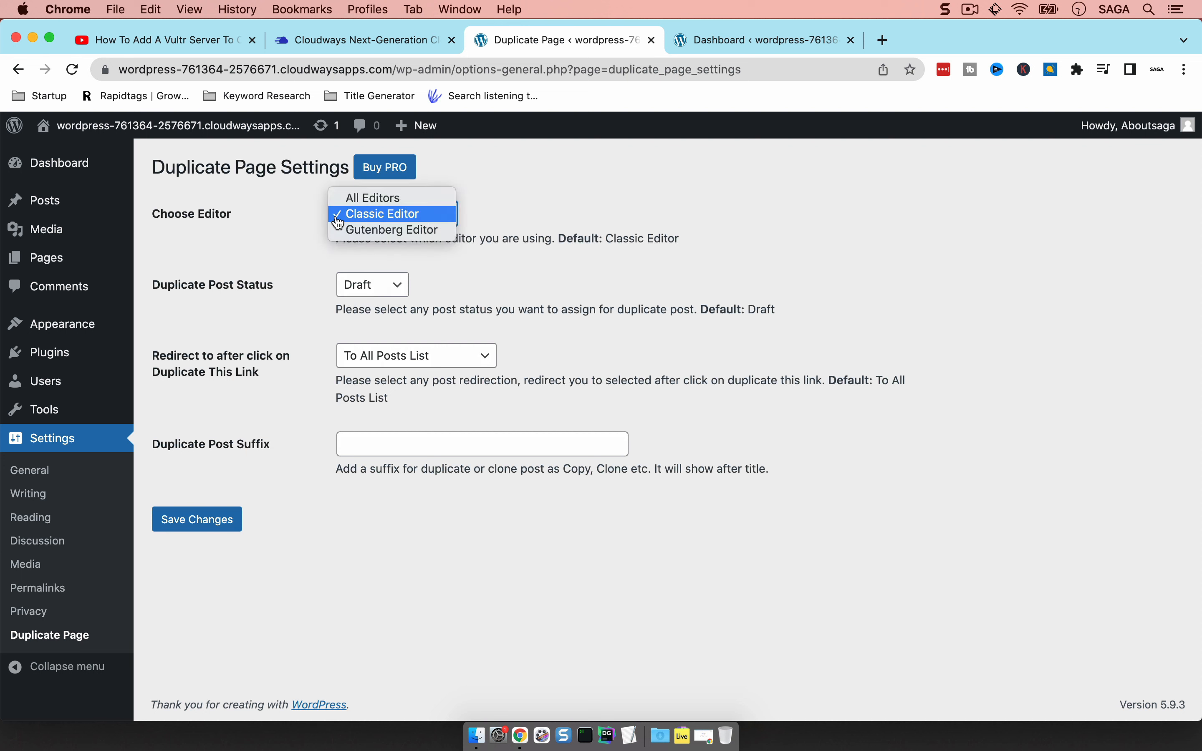
{"action": "left_click", "coordinate": [210, 232]}
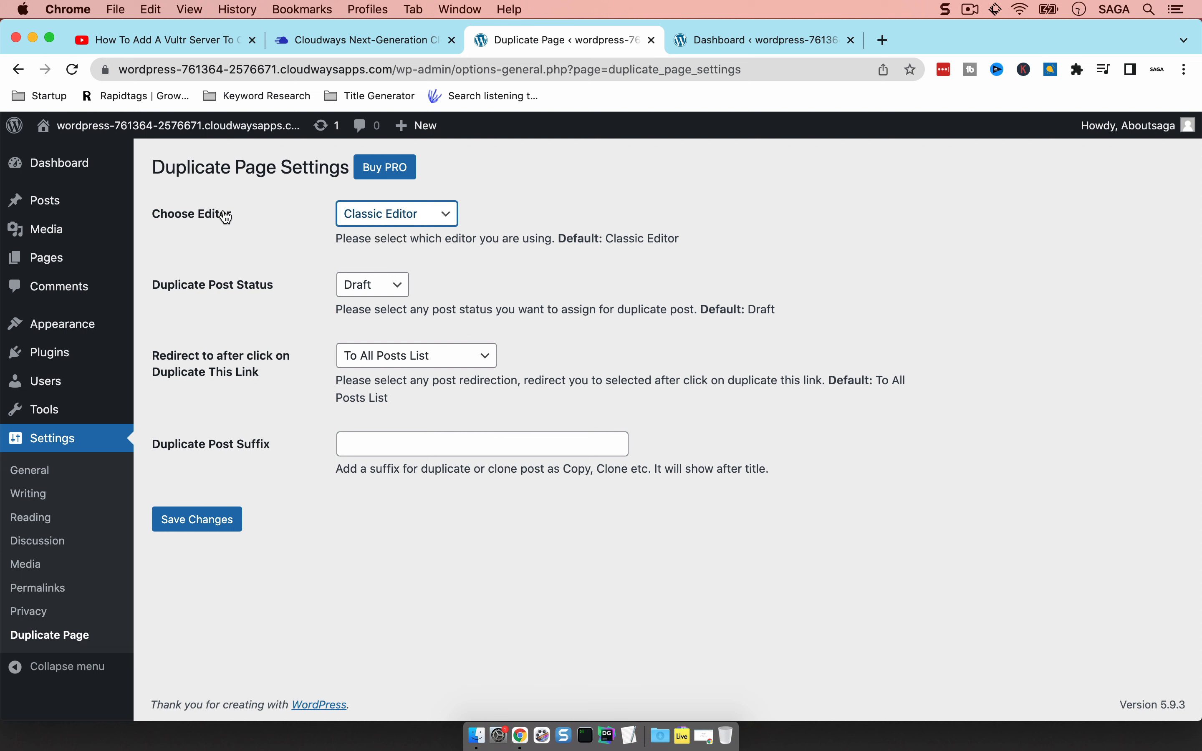
{"action": "left_click", "coordinate": [365, 221]}
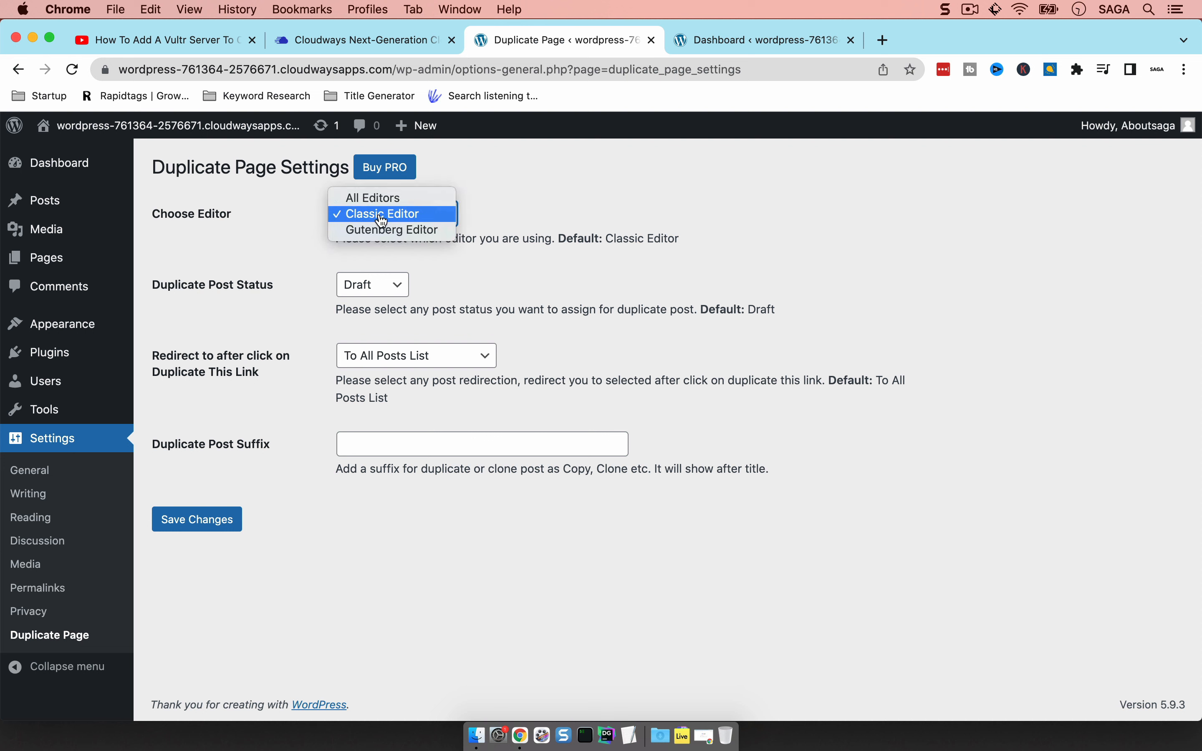
{"action": "left_click", "coordinate": [280, 236]}
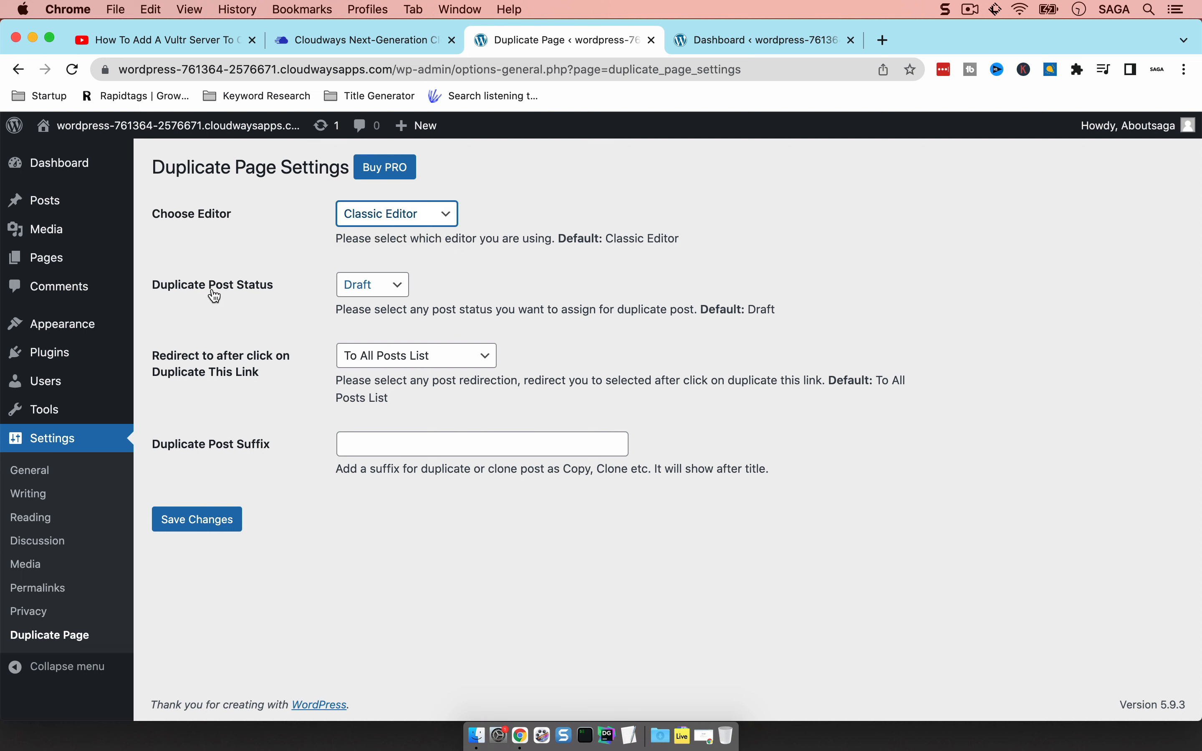
{"action": "left_click", "coordinate": [390, 284]}
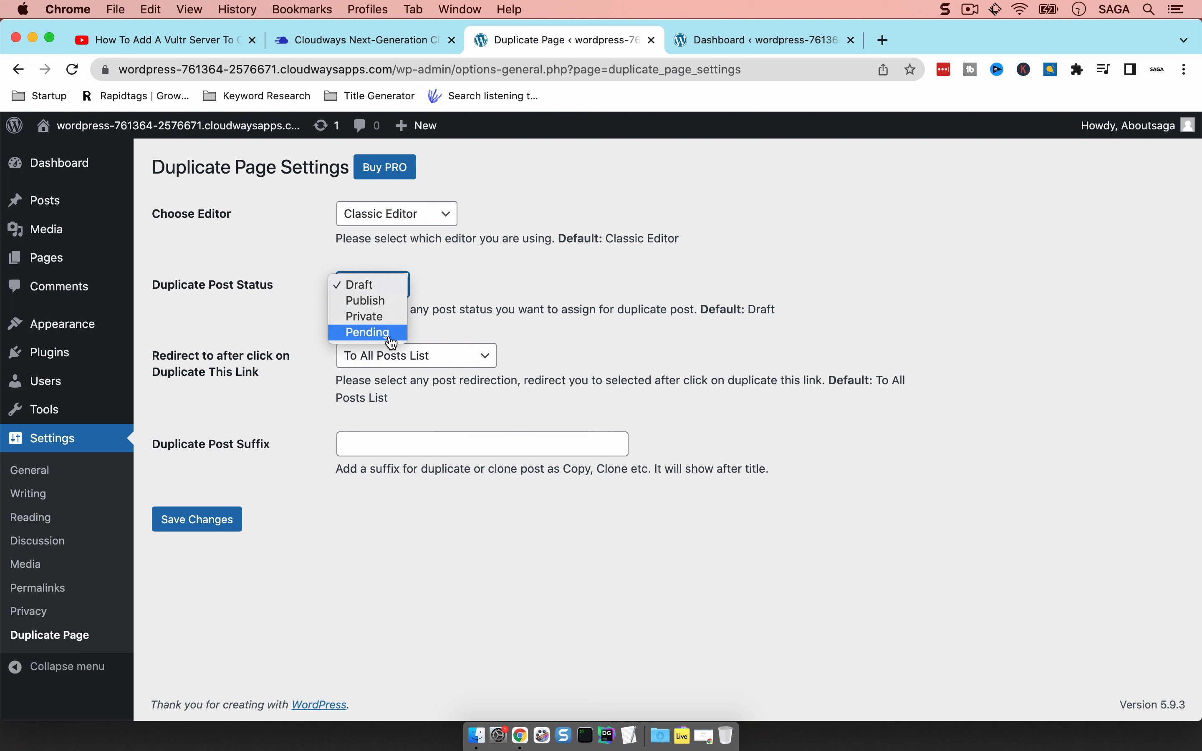
{"action": "left_click", "coordinate": [273, 280]}
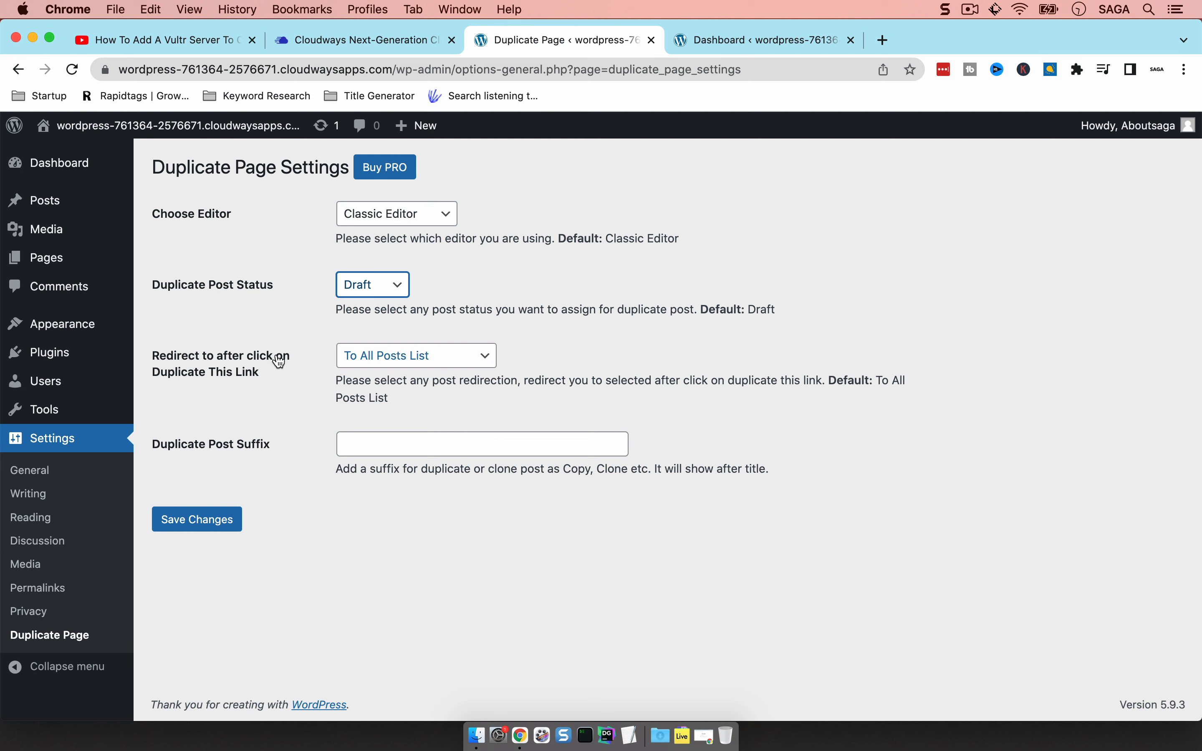
{"action": "left_click", "coordinate": [361, 356]}
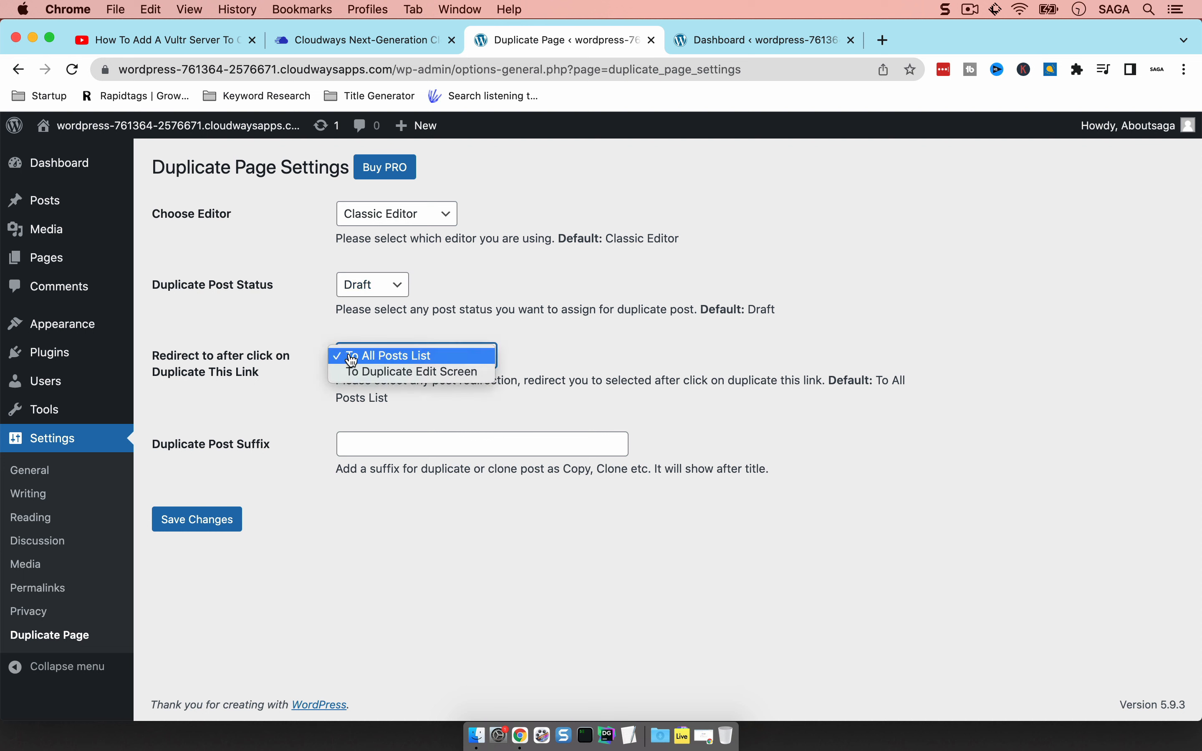
{"action": "left_click", "coordinate": [293, 358]}
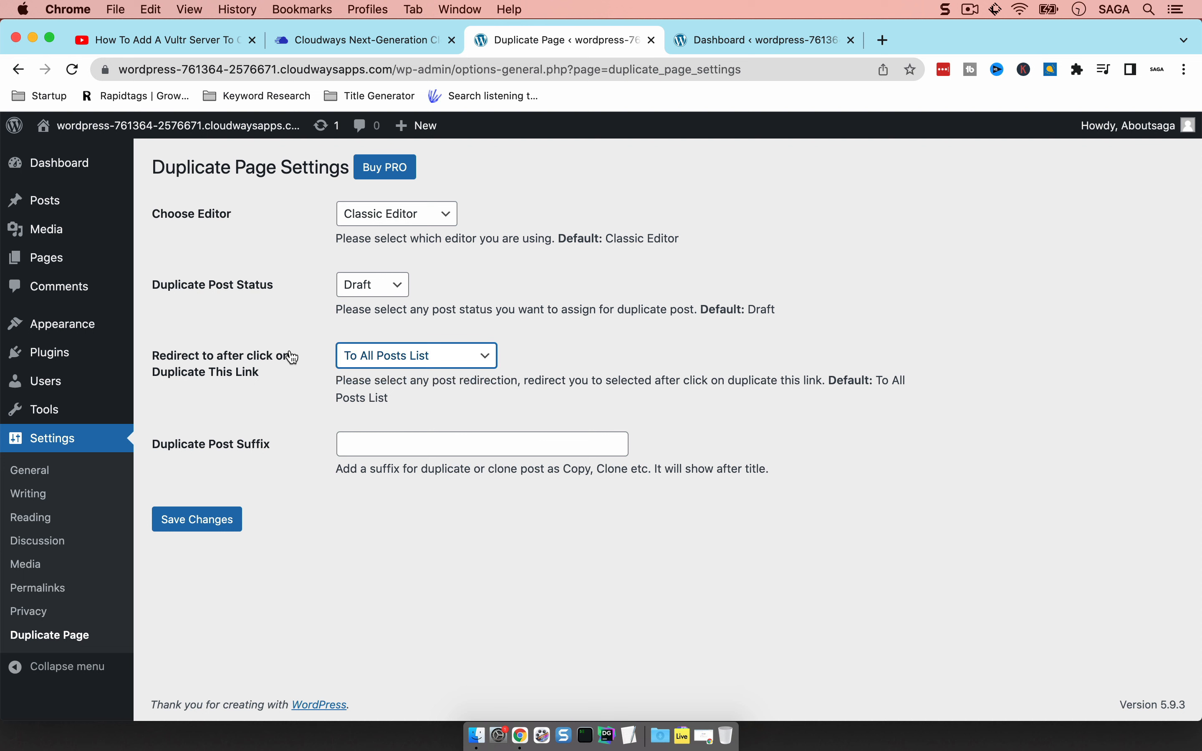
Review the redirect choices without changing them, and duplicate the published "Hello world!" post from the list of all posts
{"action": "left_click", "coordinate": [423, 356]}
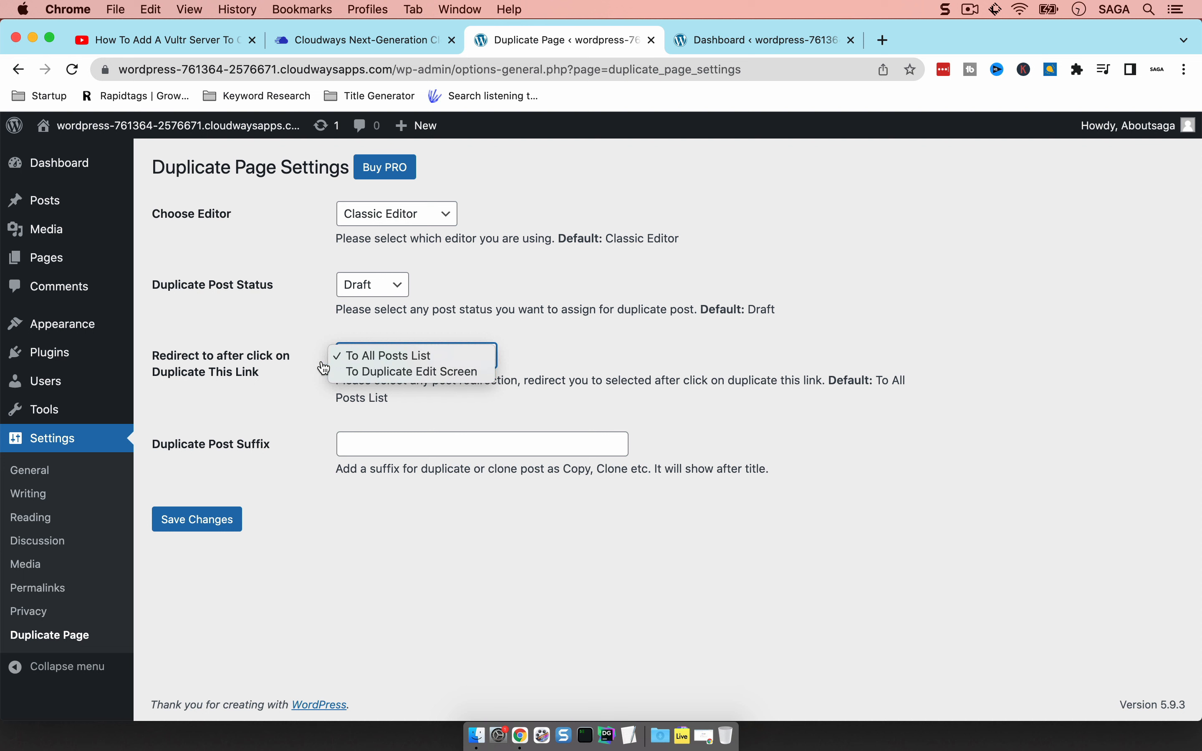
{"action": "left_click", "coordinate": [307, 412]}
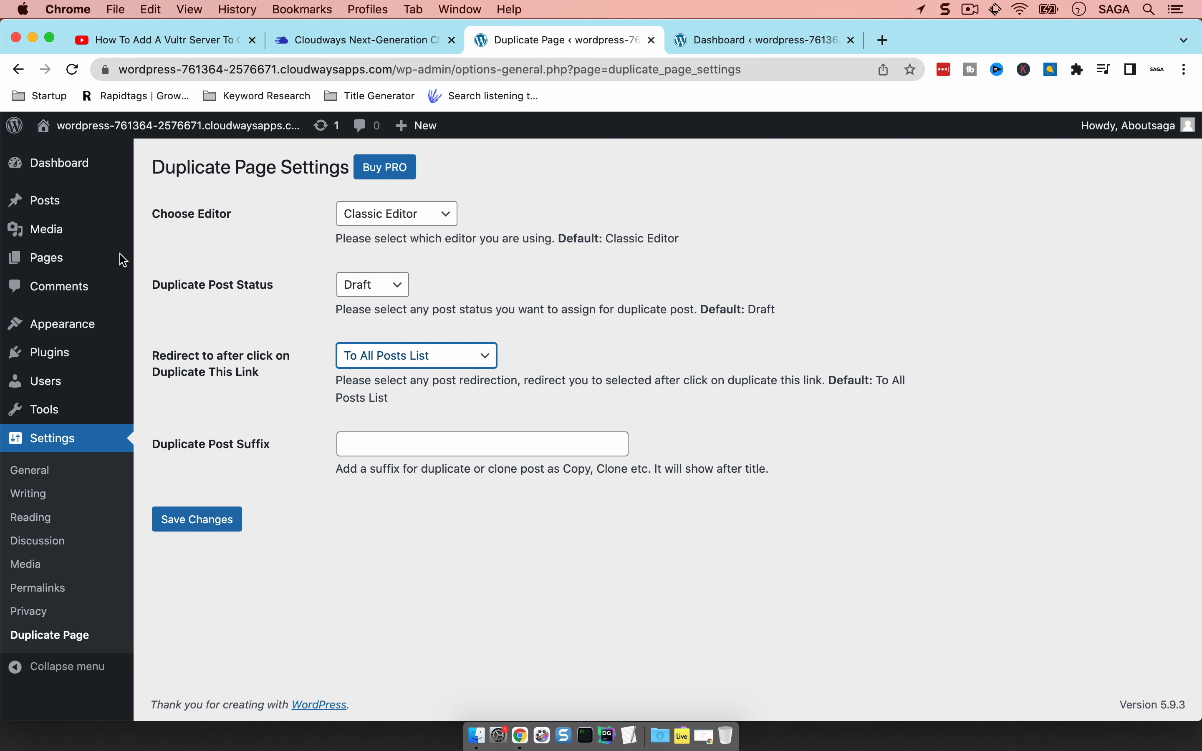
{"action": "mouse_move", "coordinate": [52, 203]}
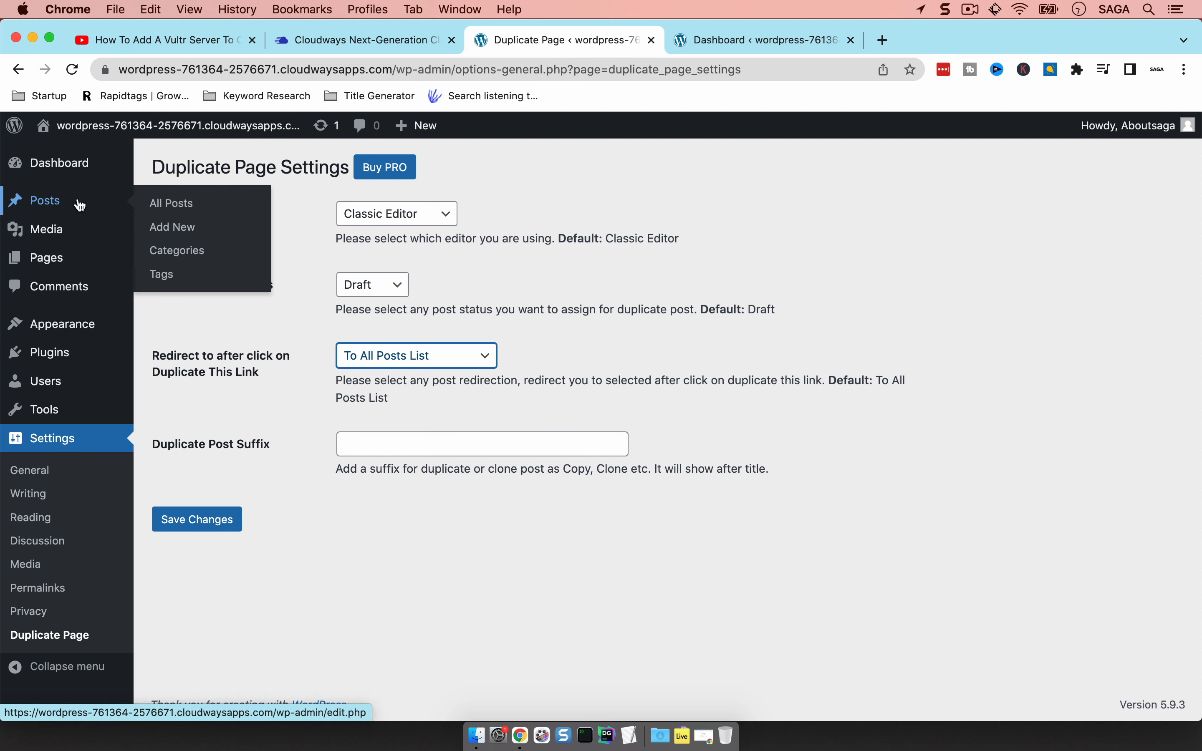
{"action": "left_click", "coordinate": [167, 213]}
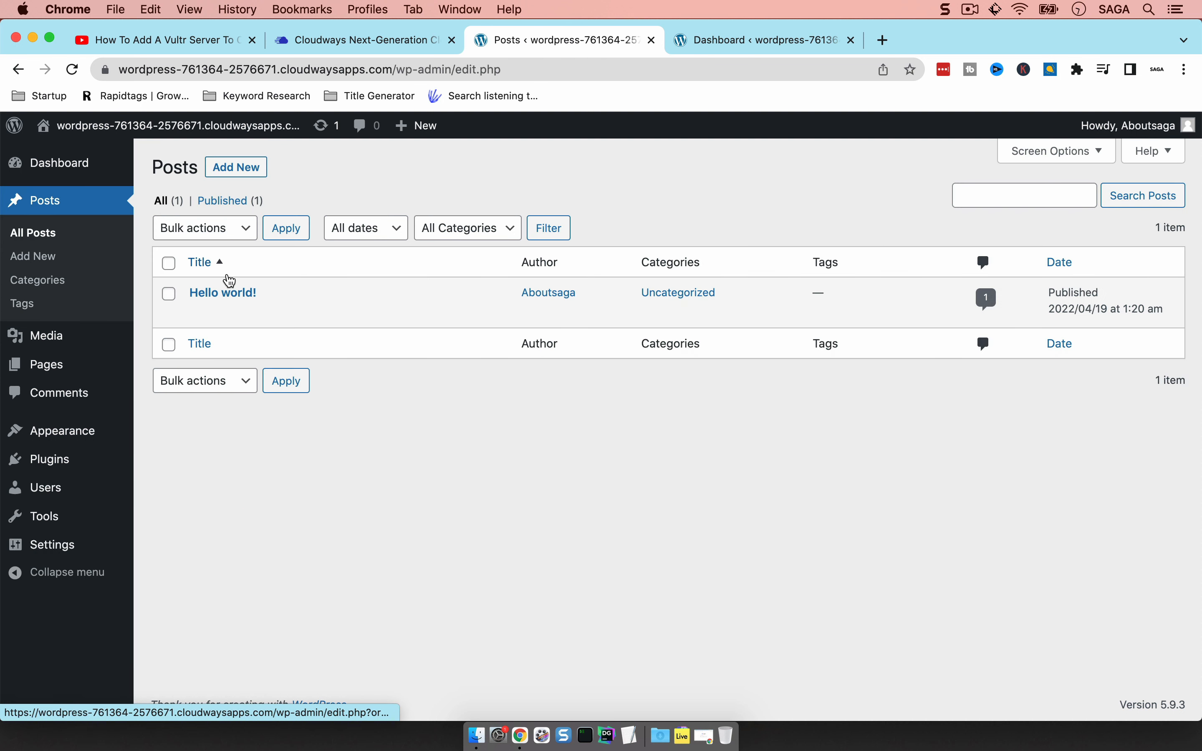
{"action": "mouse_move", "coordinate": [222, 298]}
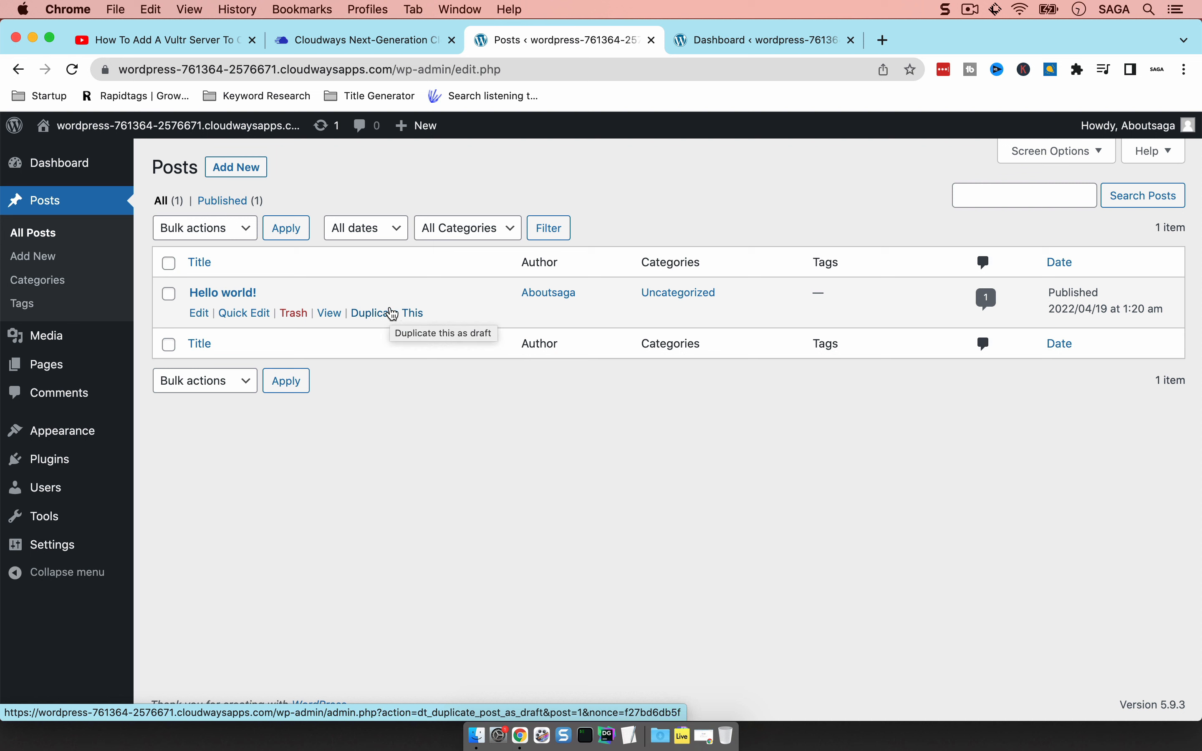
{"action": "left_click", "coordinate": [394, 315]}
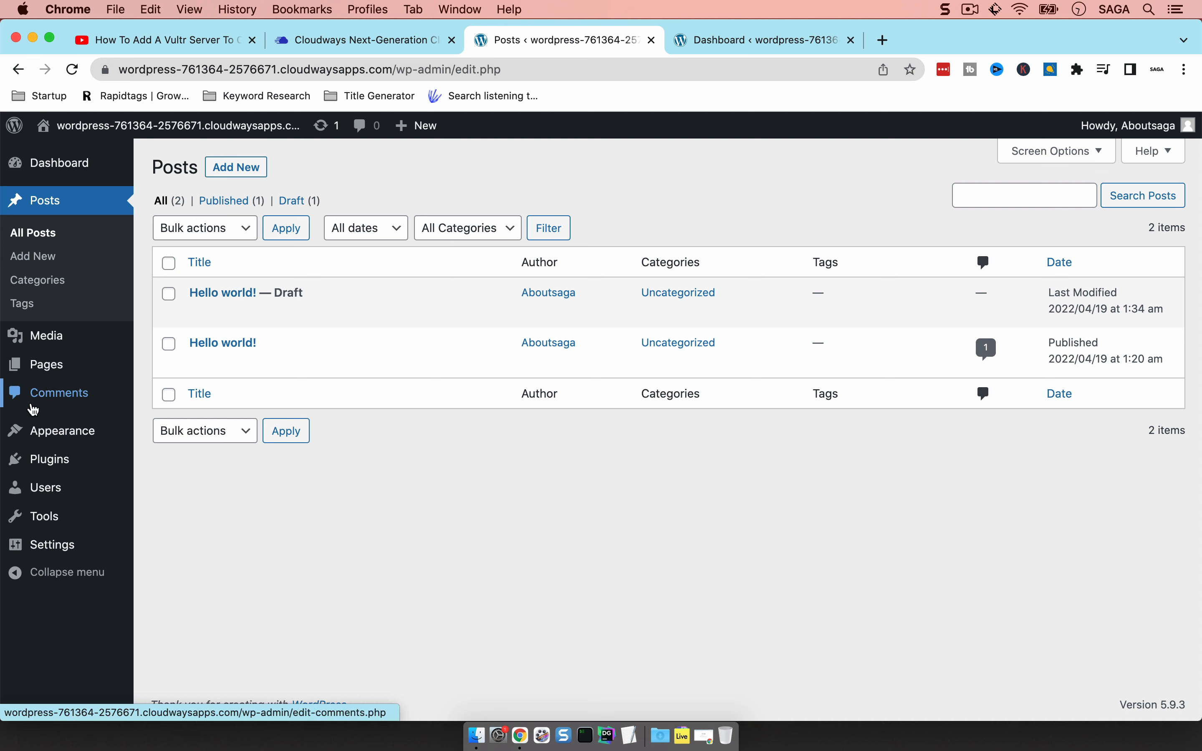
Set the duplicate post suffix to "Clone" in the Duplicate Page settings and save the changes
{"action": "mouse_move", "coordinate": [47, 494]}
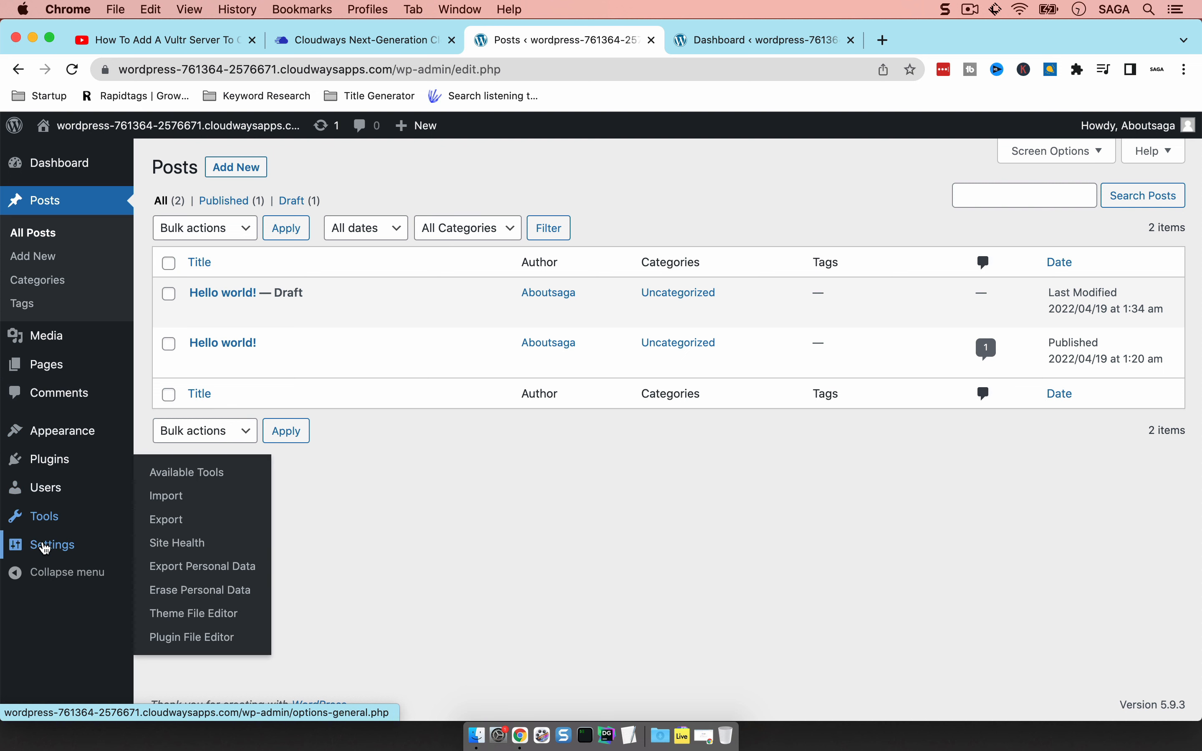
{"action": "mouse_move", "coordinate": [40, 545]}
{"action": "left_click", "coordinate": [212, 636]}
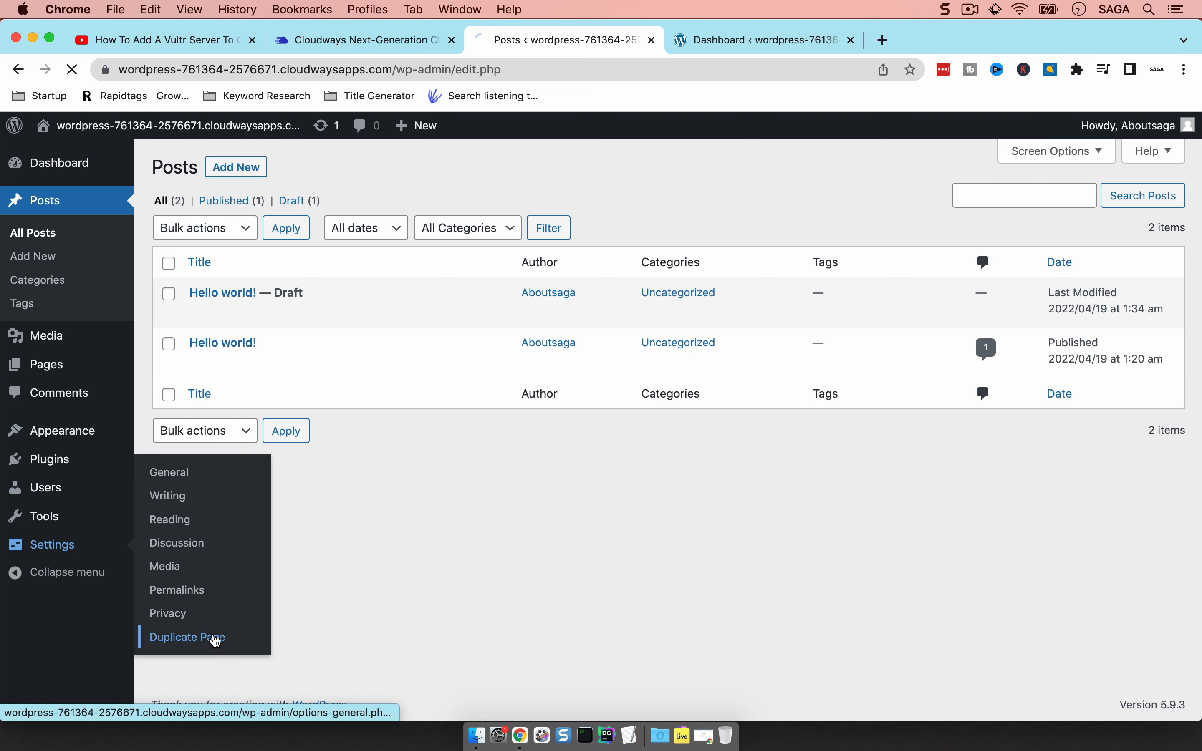
{"action": "left_click", "coordinate": [381, 443]}
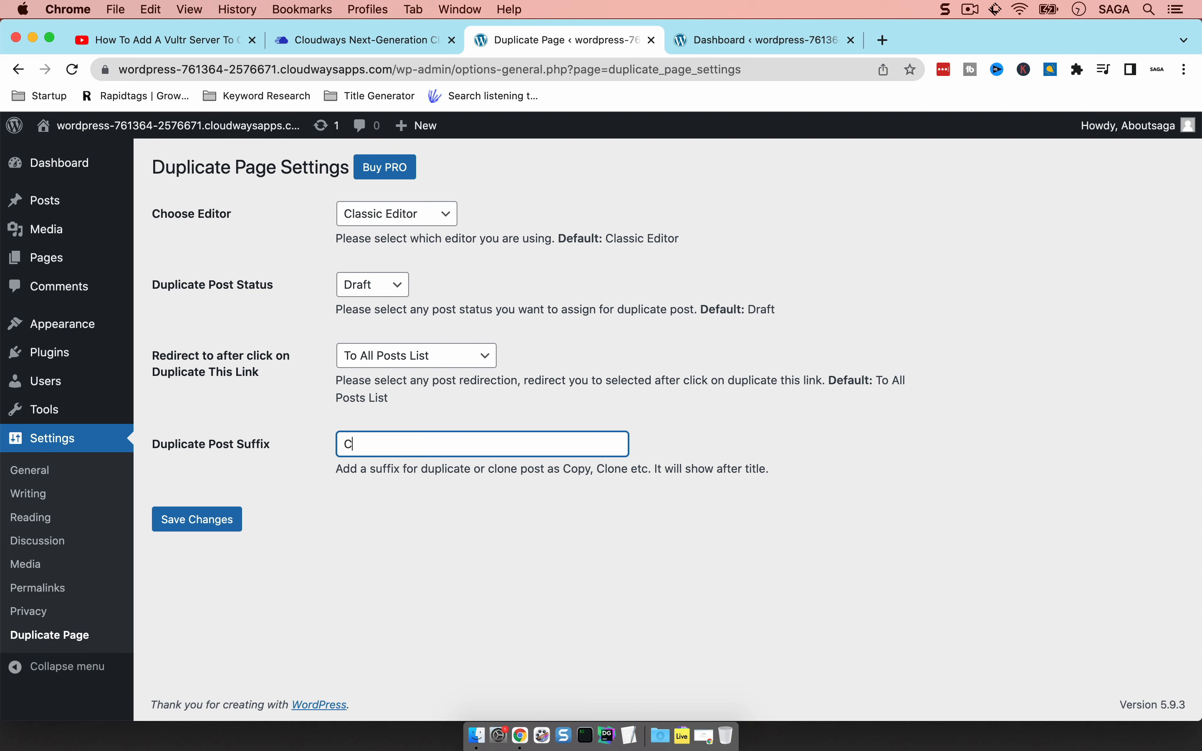
{"action": "left_click", "coordinate": [208, 528]}
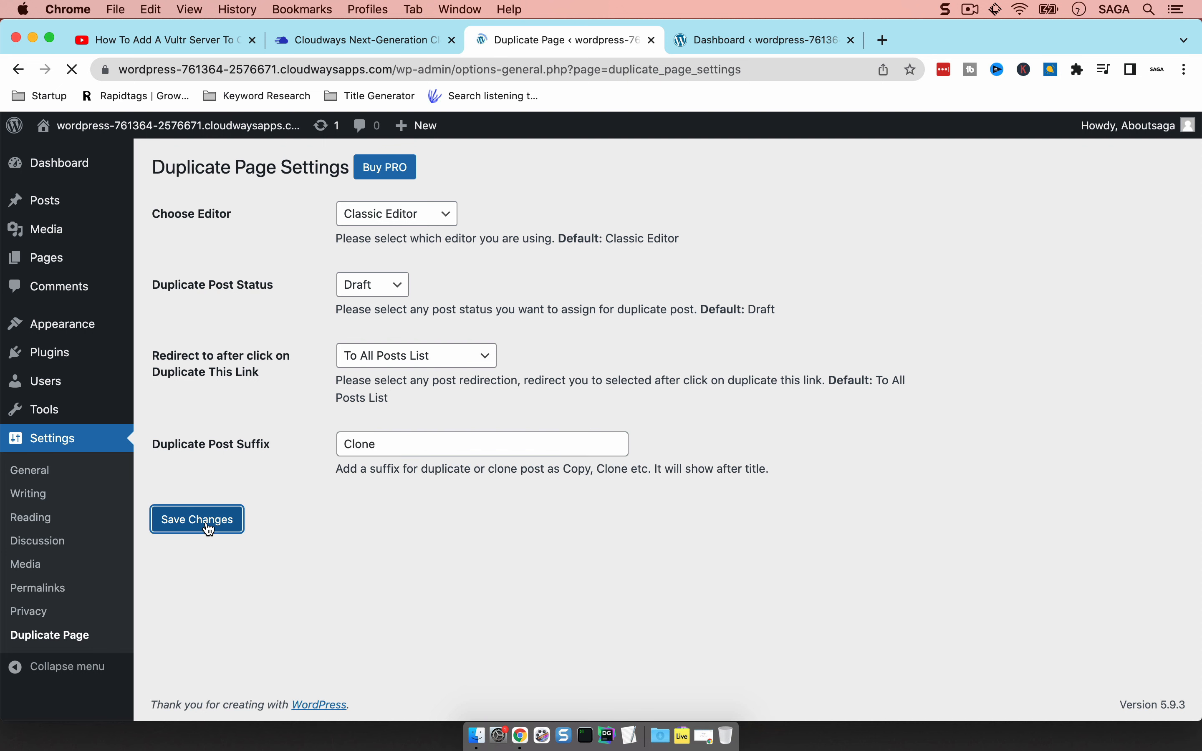
Duplicate the published "Hello world!" post again, and duplicate "Sample Page" from the list of all pages
{"action": "left_click", "coordinate": [47, 201]}
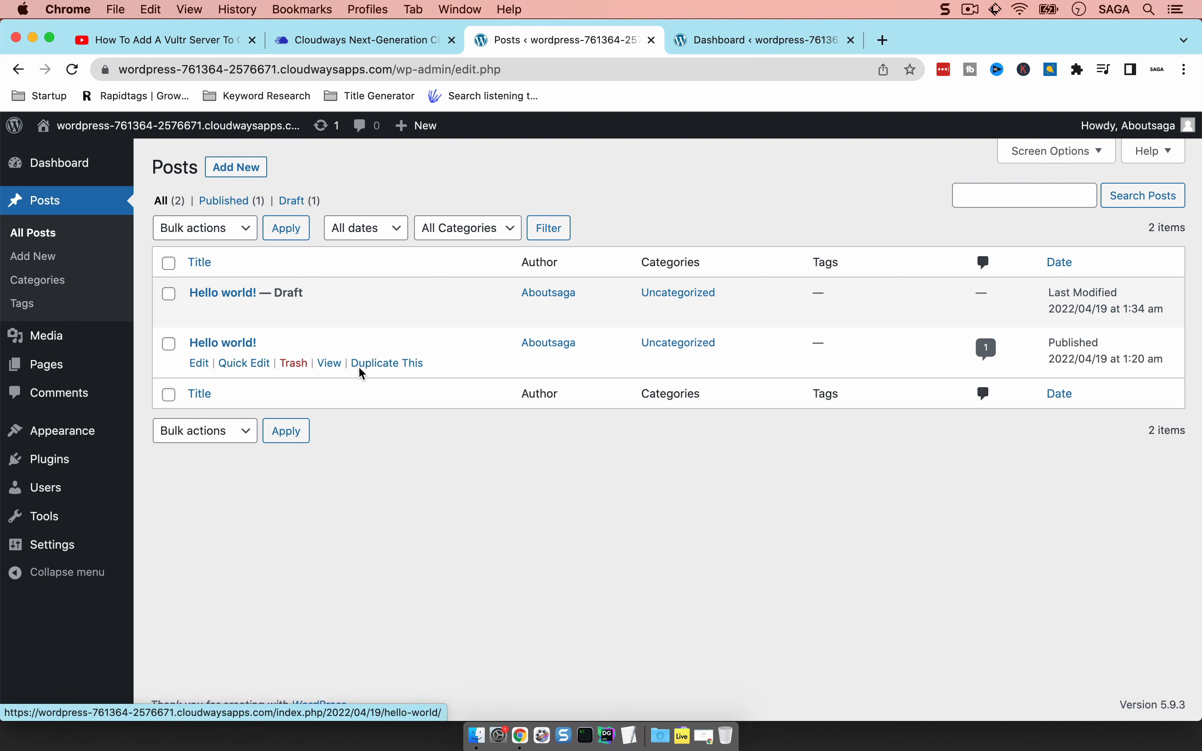
{"action": "left_click", "coordinate": [375, 365]}
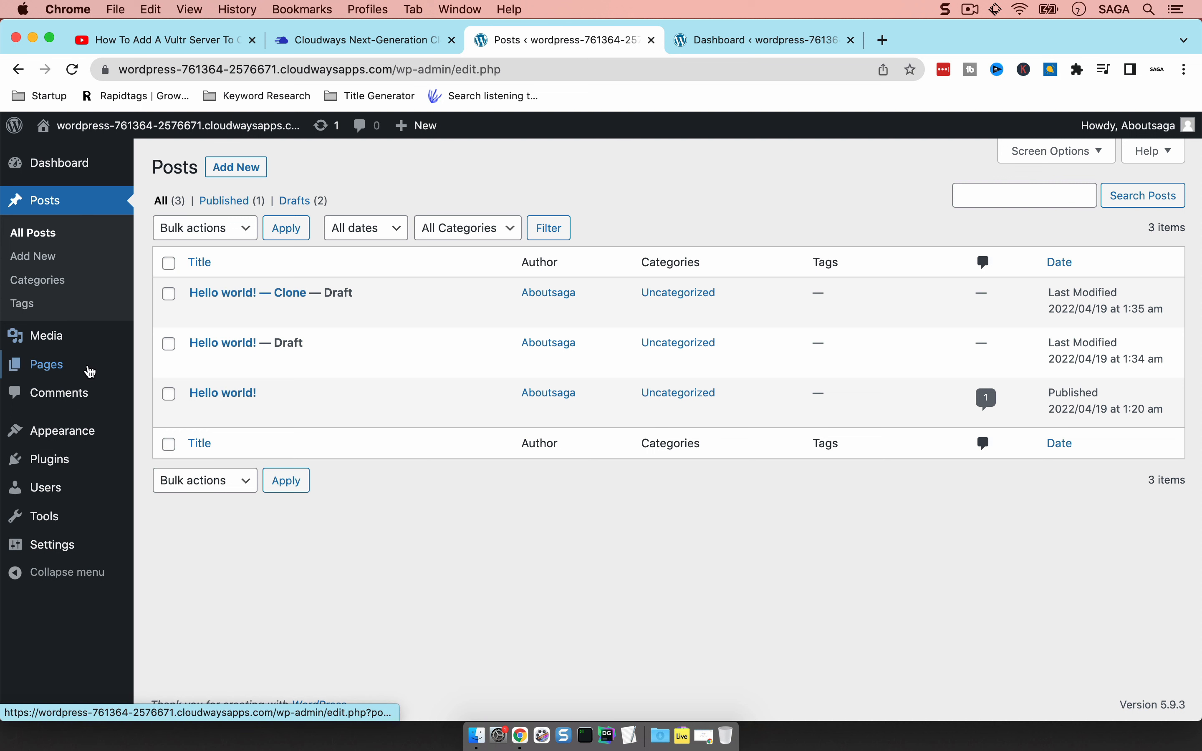
{"action": "mouse_move", "coordinate": [91, 368]}
{"action": "left_click", "coordinate": [154, 365]}
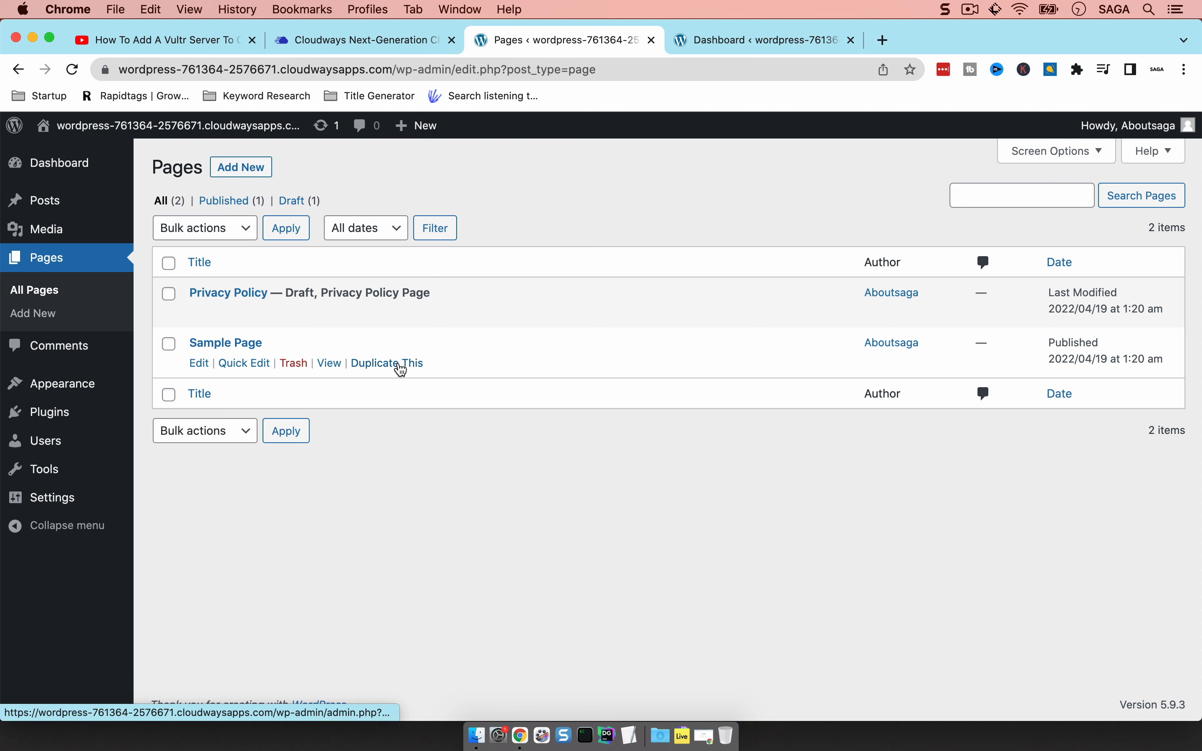
{"action": "left_click", "coordinate": [402, 368]}
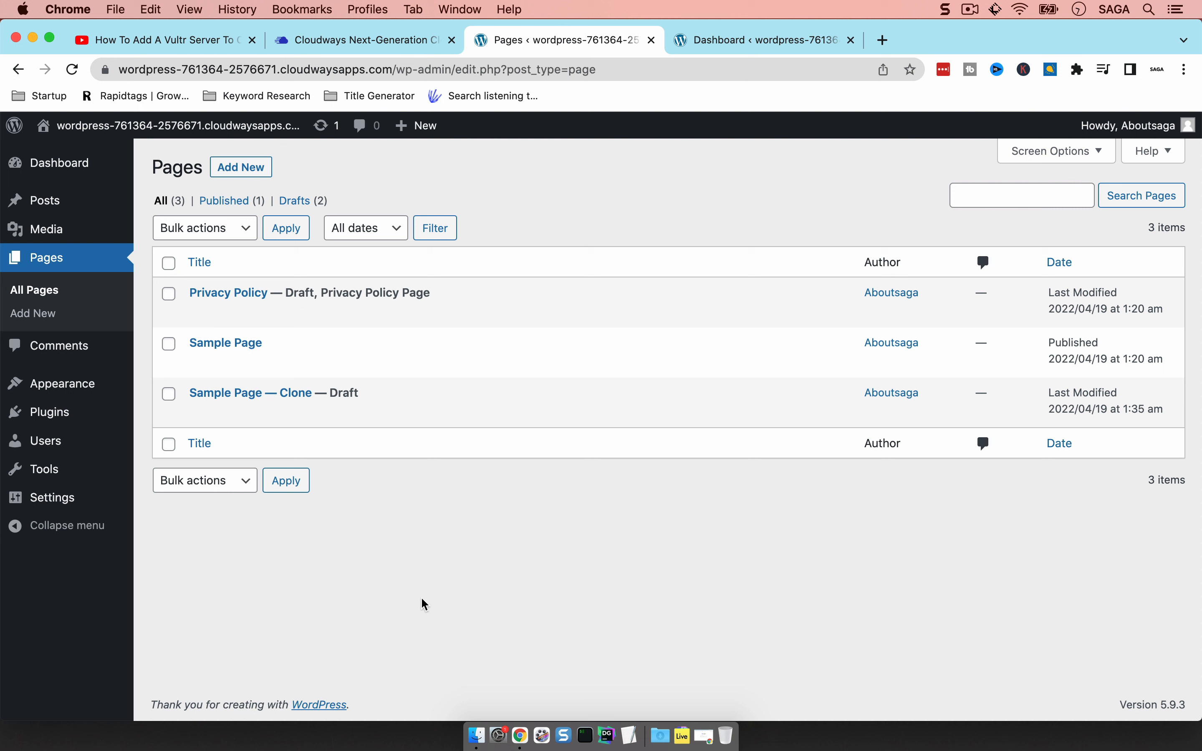
Deactivate the Duplicate Page plugin and check the list of pages for the duplicate option
{"action": "mouse_move", "coordinate": [49, 413]}
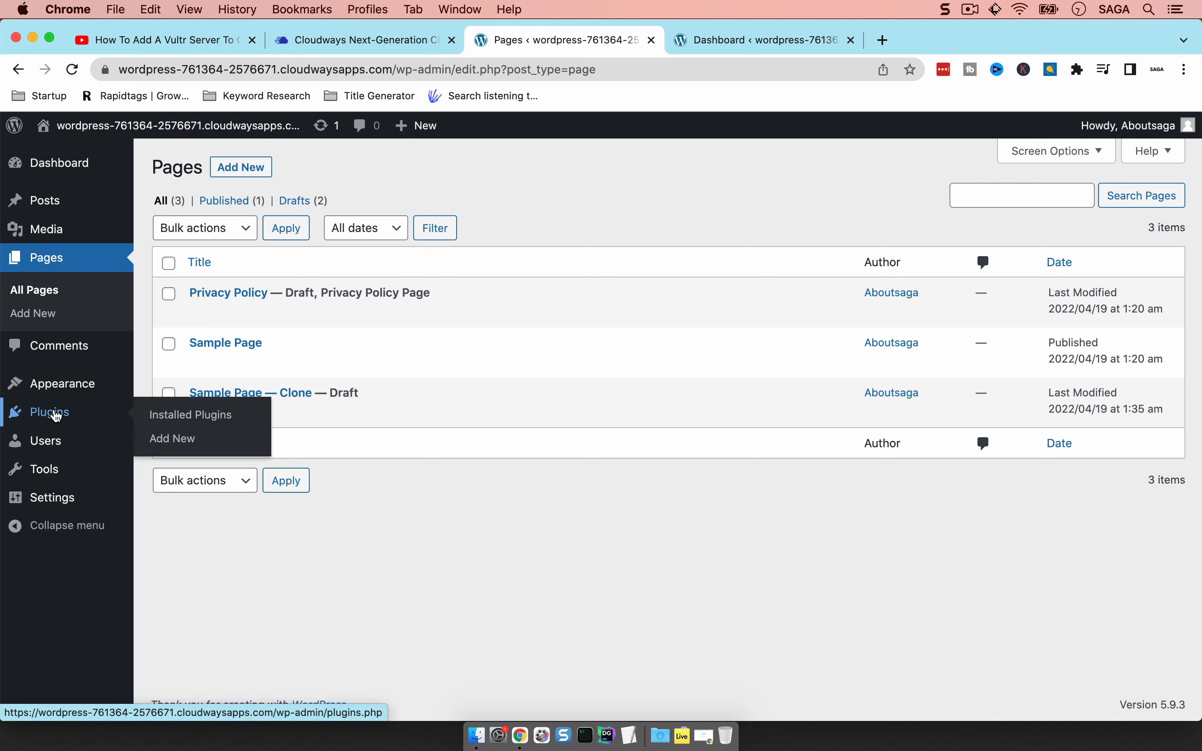
{"action": "left_click", "coordinate": [160, 418]}
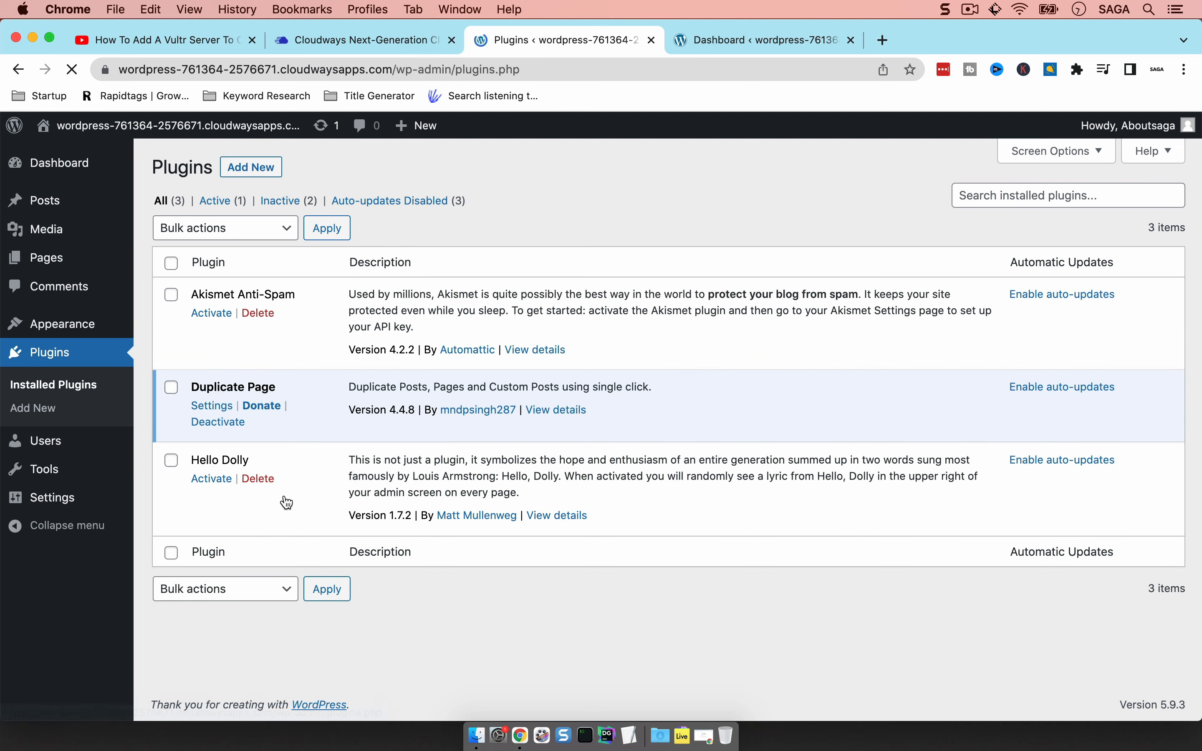
{"action": "left_click", "coordinate": [236, 427]}
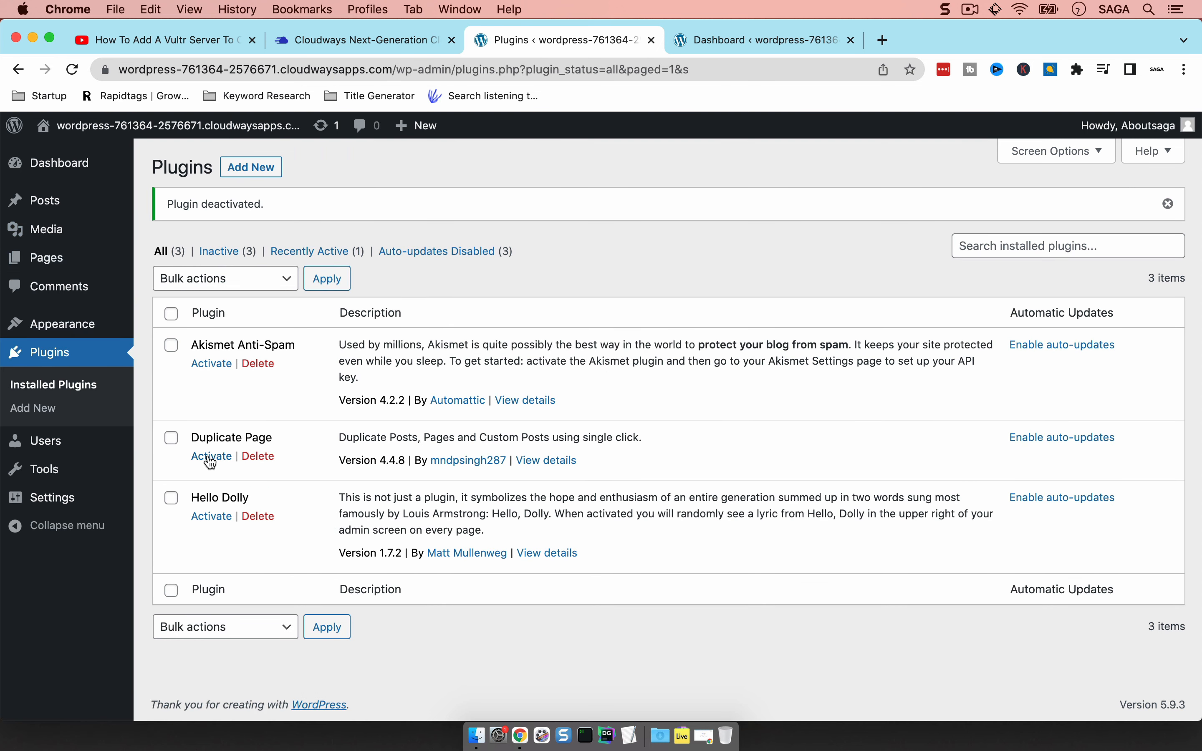
{"action": "left_click", "coordinate": [59, 267]}
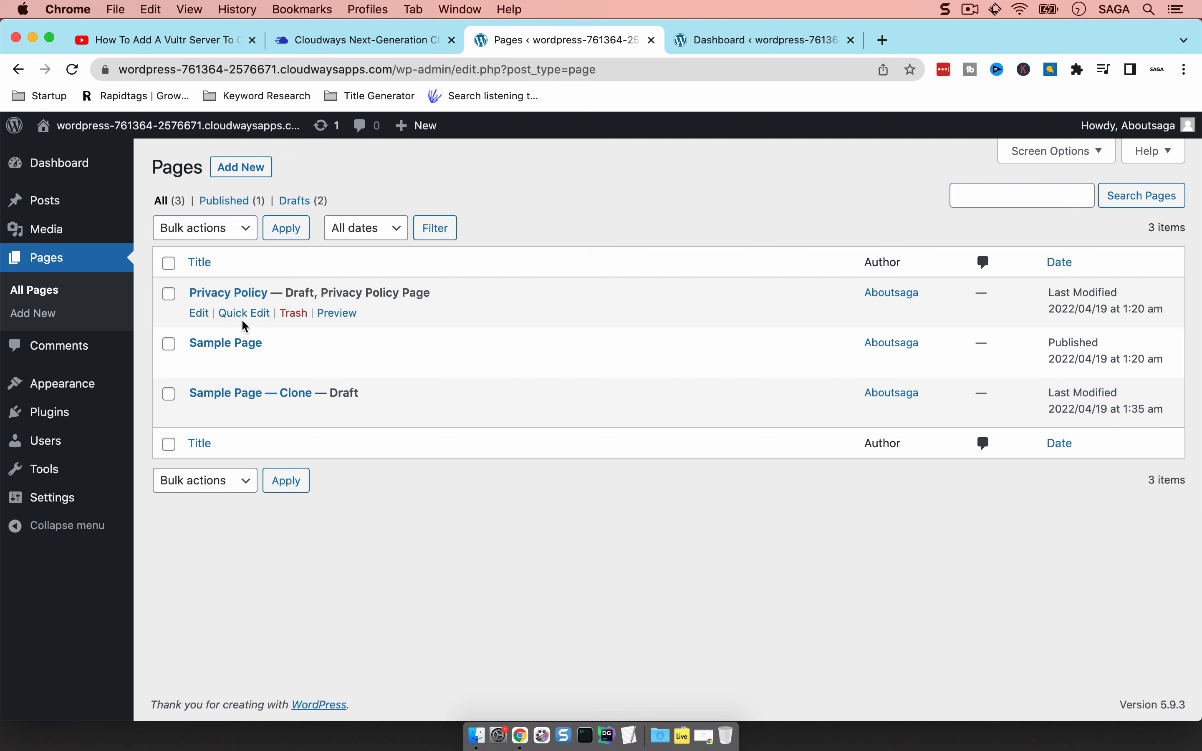
Find the Yoast Duplicate Post plugin by searching new plugins for "duplicate", and install and activate it
{"action": "mouse_move", "coordinate": [82, 413]}
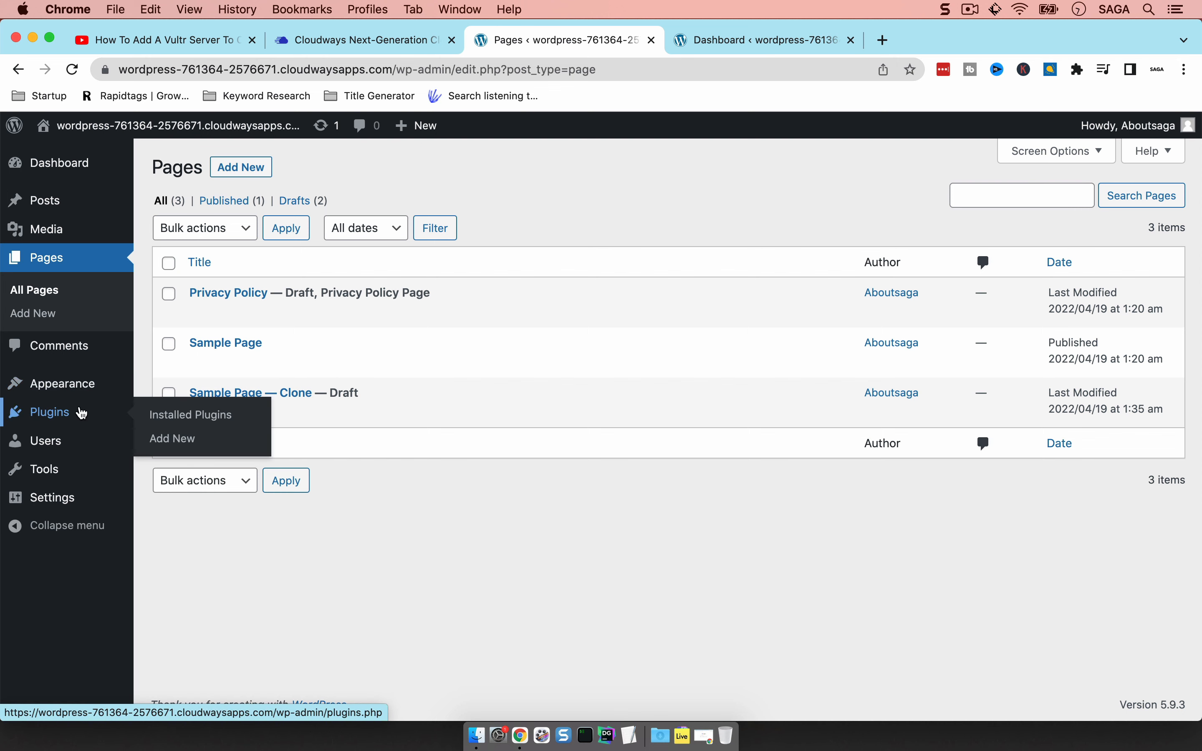
{"action": "left_click", "coordinate": [159, 438]}
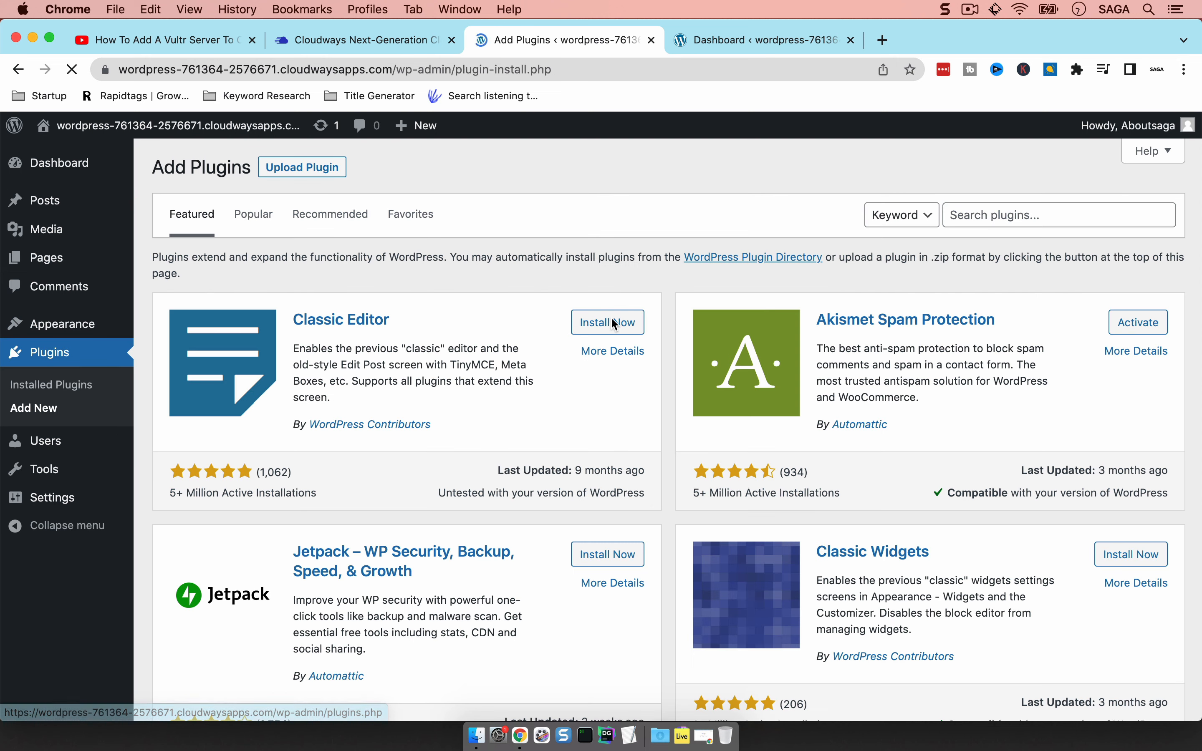
{"action": "left_click", "coordinate": [974, 213]}
{"action": "type", "text": "d"}
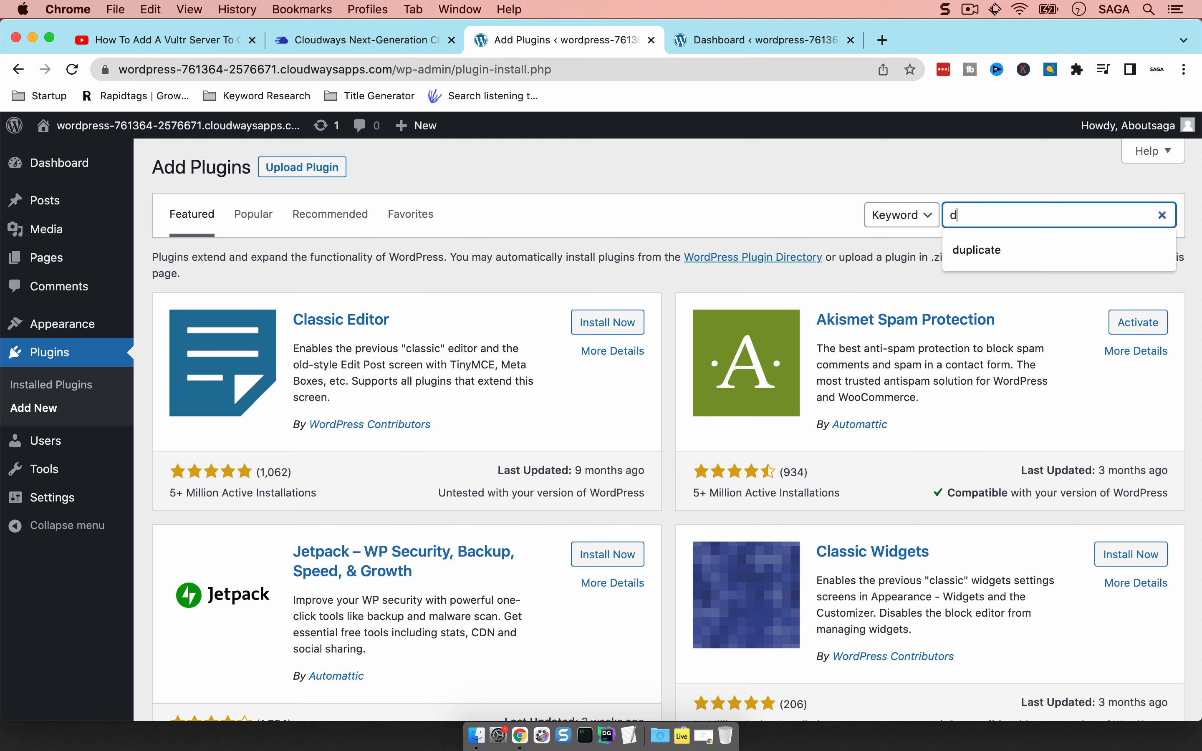
{"action": "type", "text": "uplicate"}
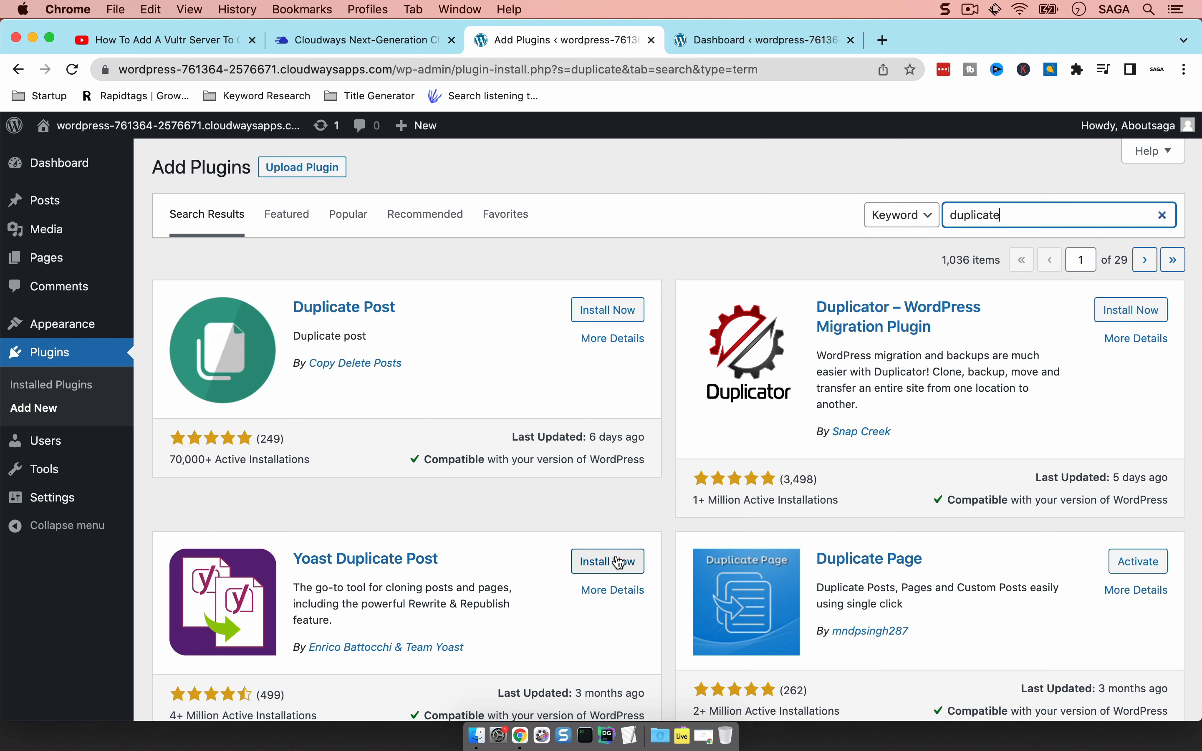
{"action": "left_click", "coordinate": [620, 563]}
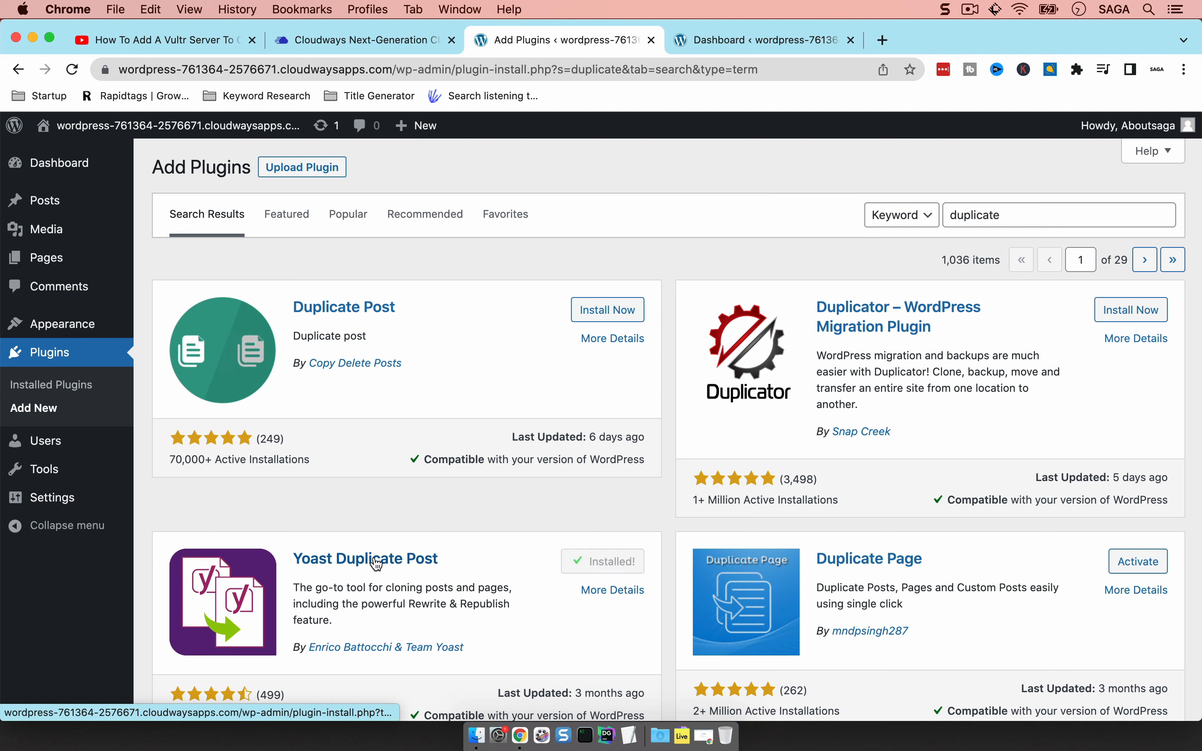
{"action": "left_click", "coordinate": [611, 563]}
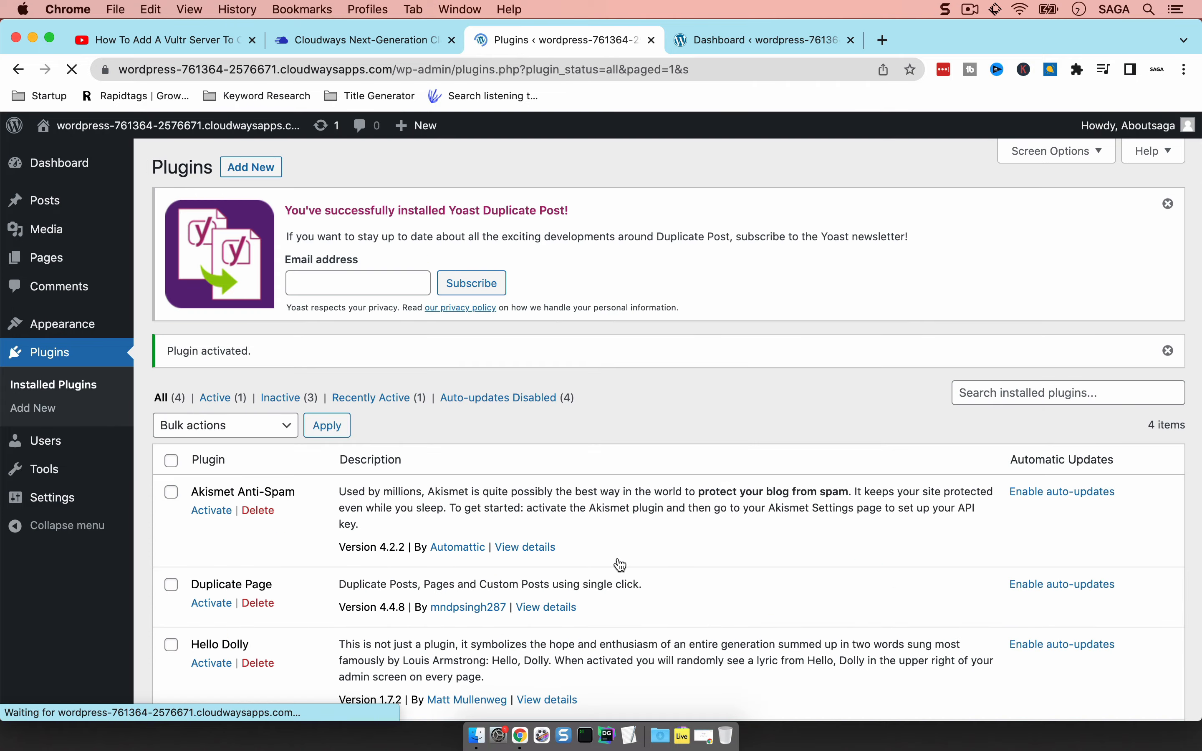
Open the Yoast Duplicate Post settings and examine the elements to copy, title prefix and suffix, menu order, and excluded fields and taxonomies
{"action": "scroll", "coordinate": [405, 405], "scroll_direction": "down", "scroll_amount": 5}
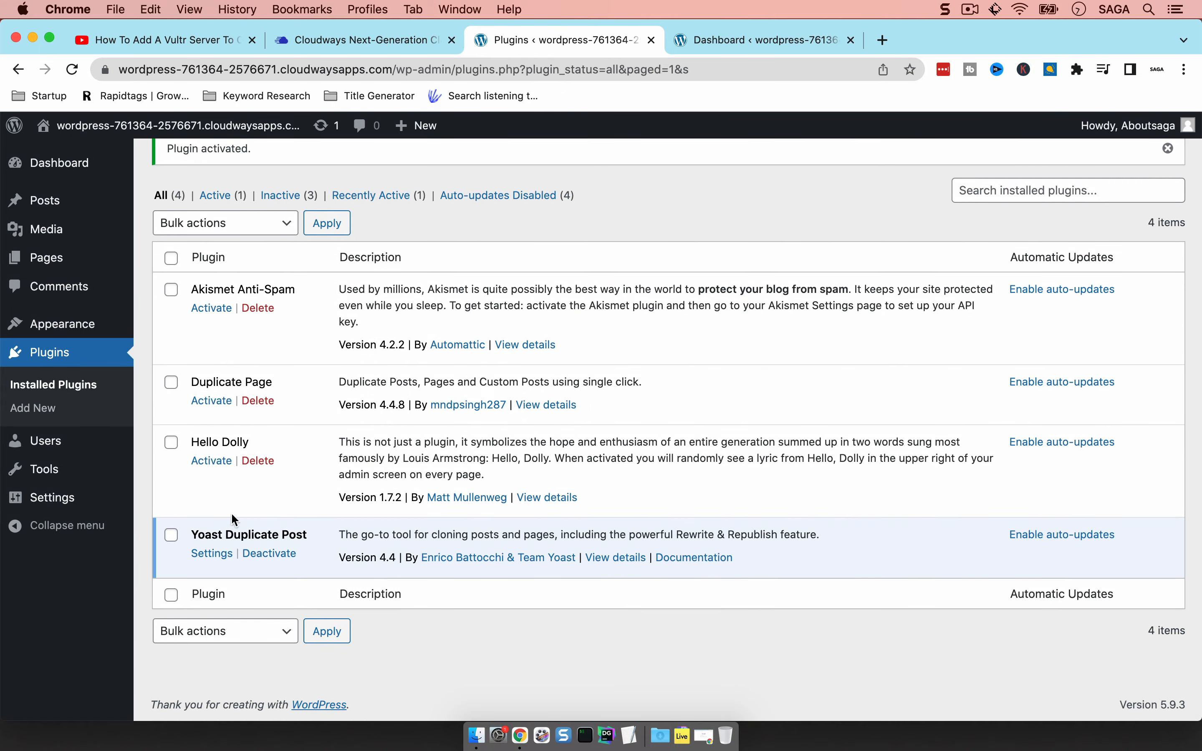
{"action": "left_click", "coordinate": [207, 554]}
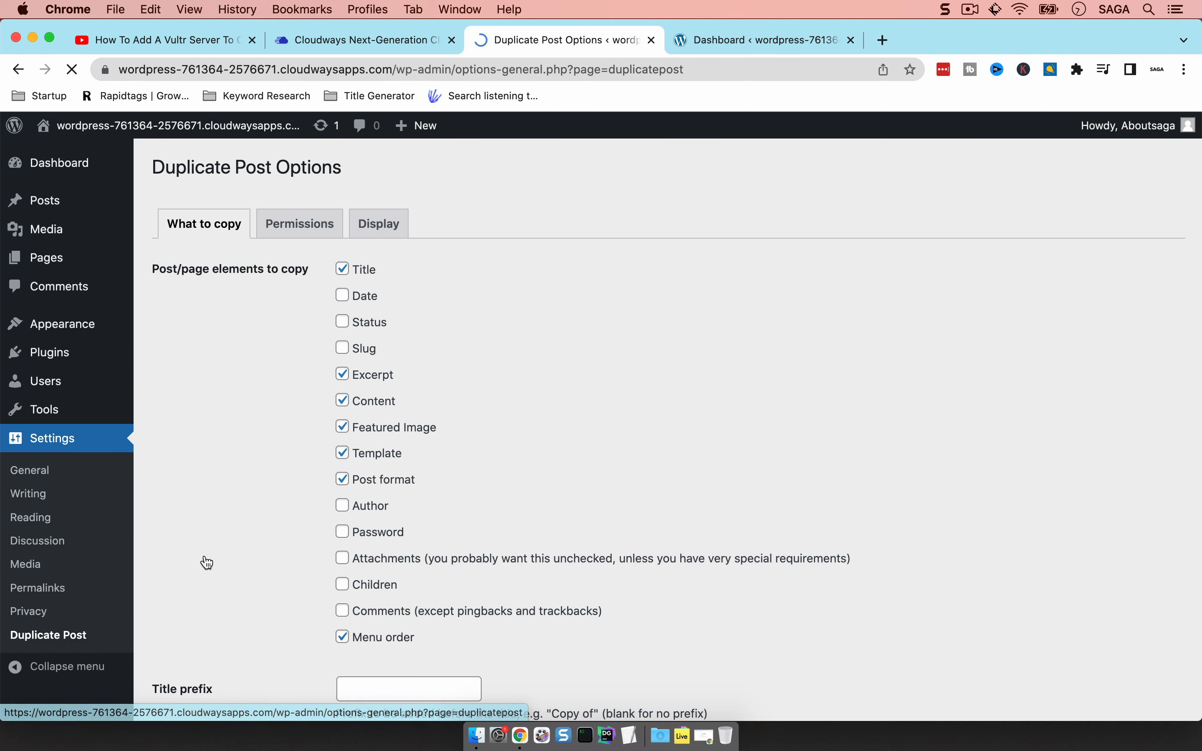
{"action": "scroll", "coordinate": [249, 404], "scroll_direction": "down", "scroll_amount": 5}
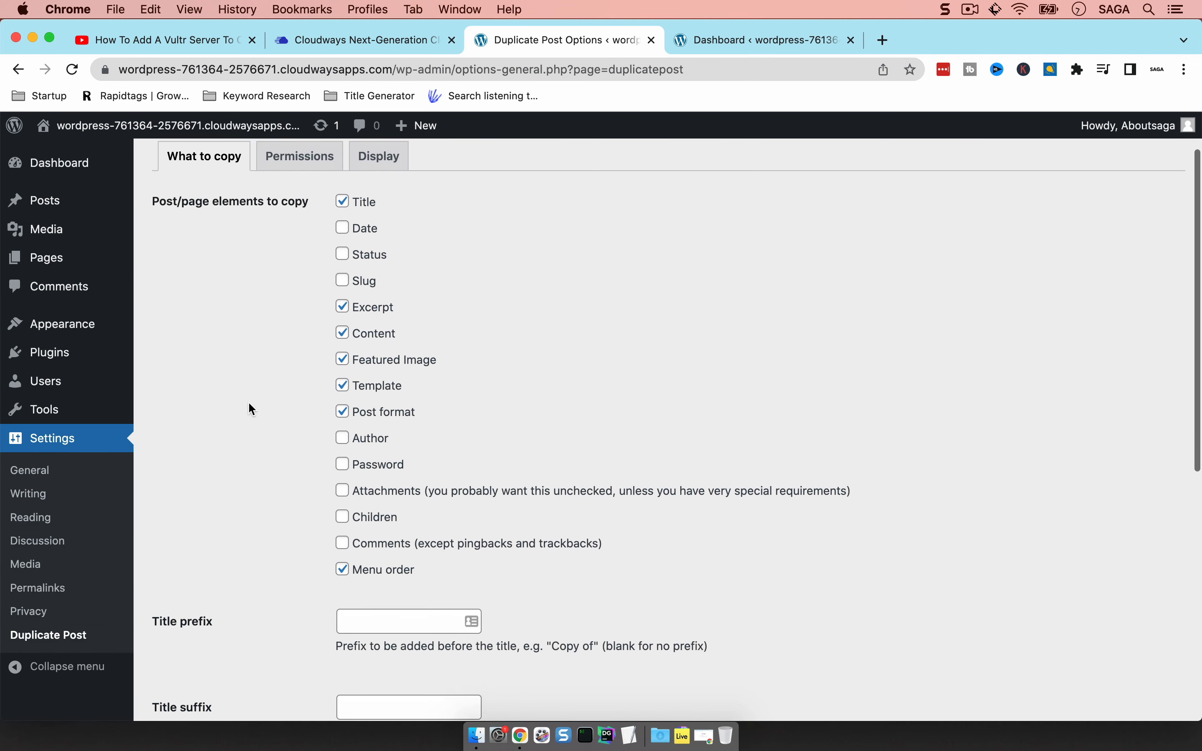
{"action": "scroll", "coordinate": [252, 409], "scroll_direction": "down", "scroll_amount": 8}
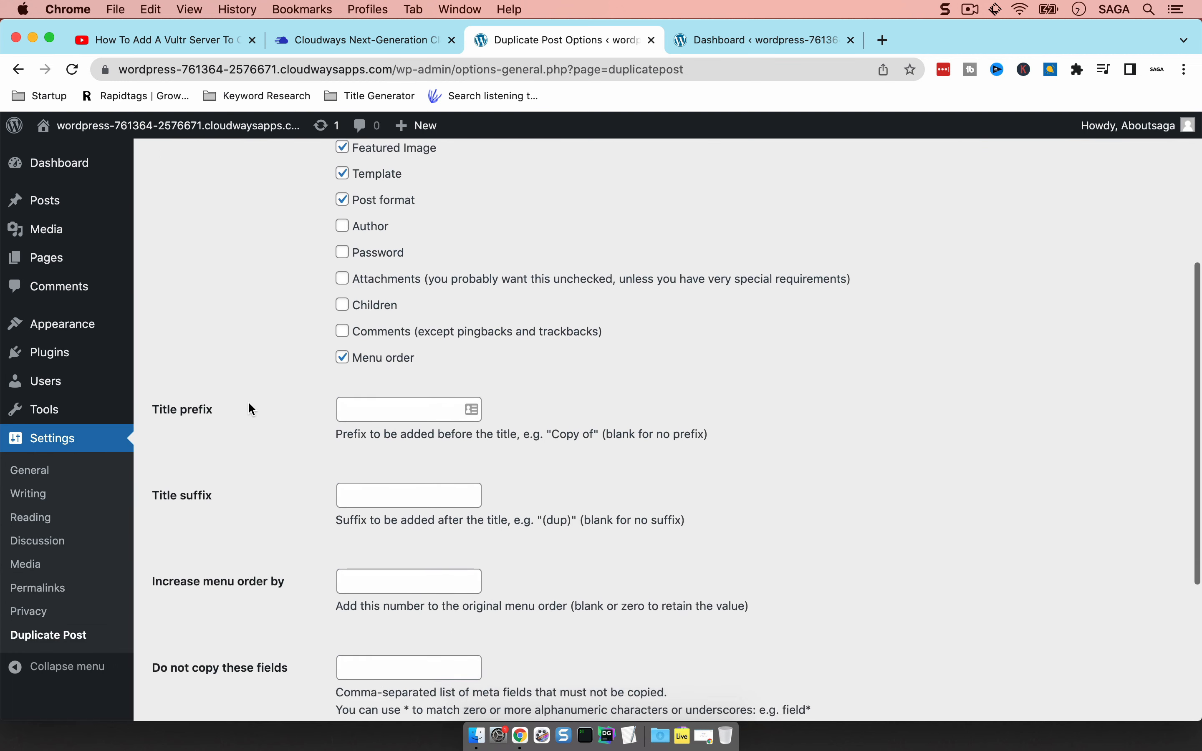
{"action": "scroll", "coordinate": [251, 409], "scroll_direction": "down", "scroll_amount": 3}
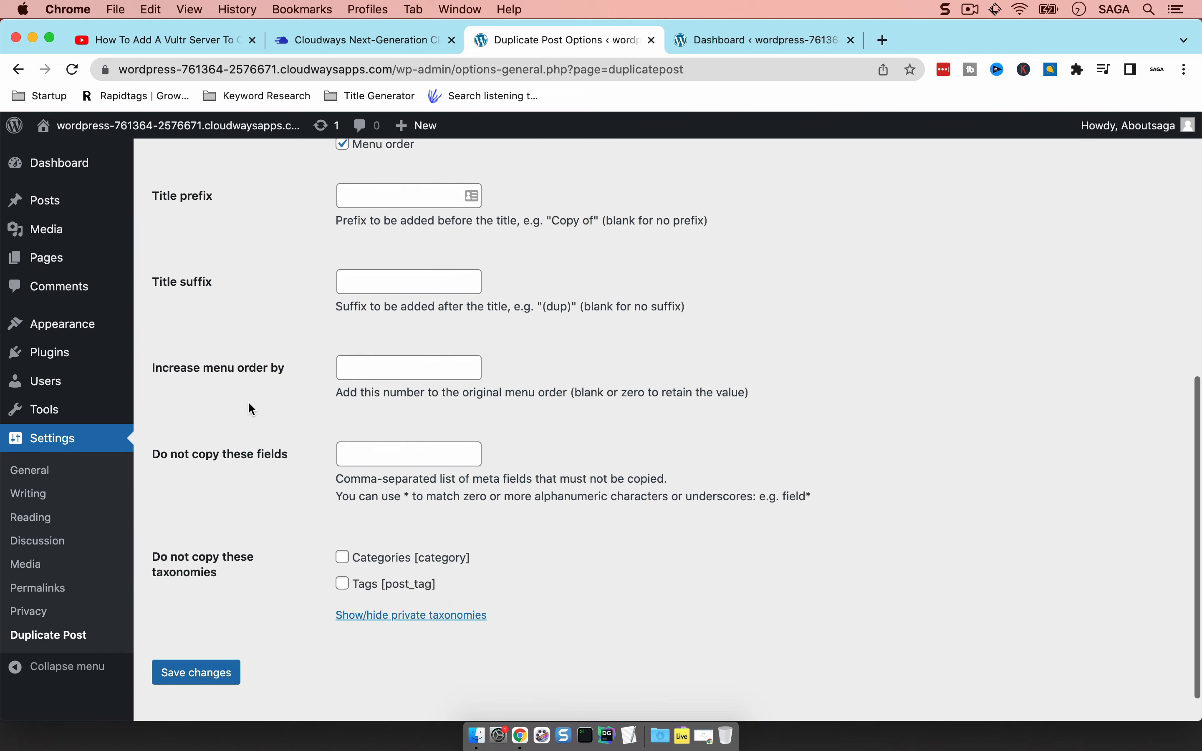
{"action": "scroll", "coordinate": [251, 409], "scroll_direction": "up", "scroll_amount": 16}
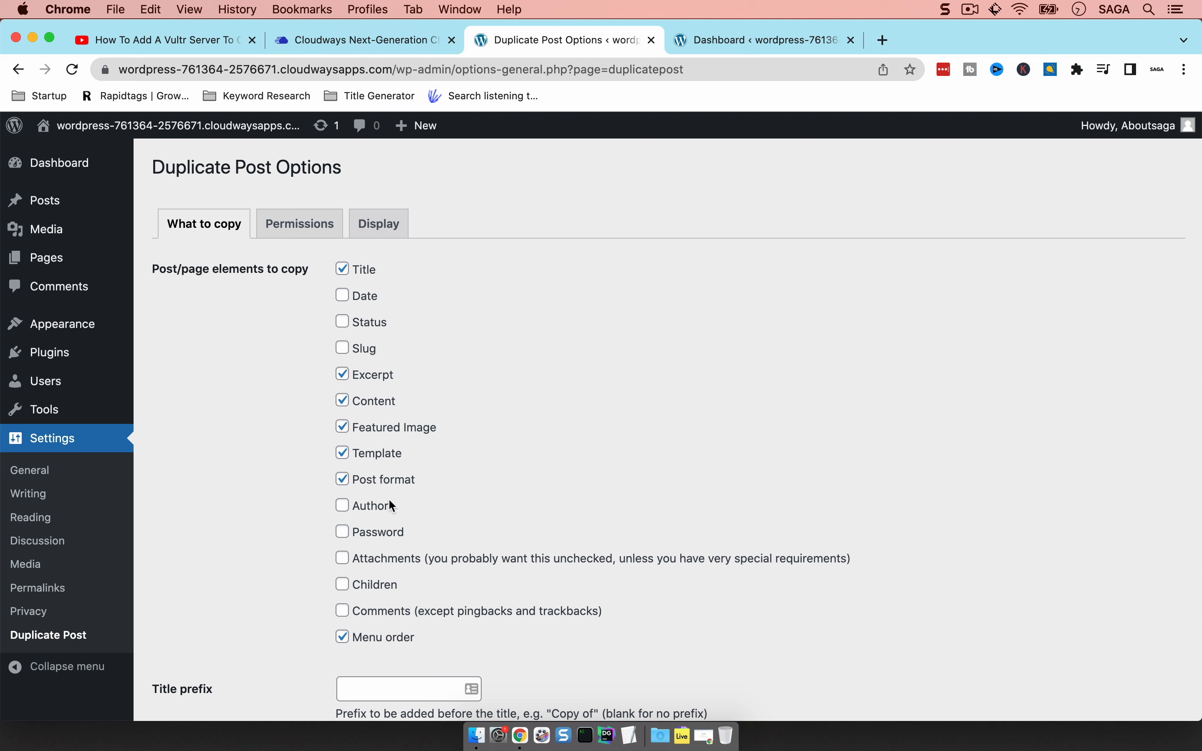
{"action": "scroll", "coordinate": [308, 457], "scroll_direction": "down", "scroll_amount": 5}
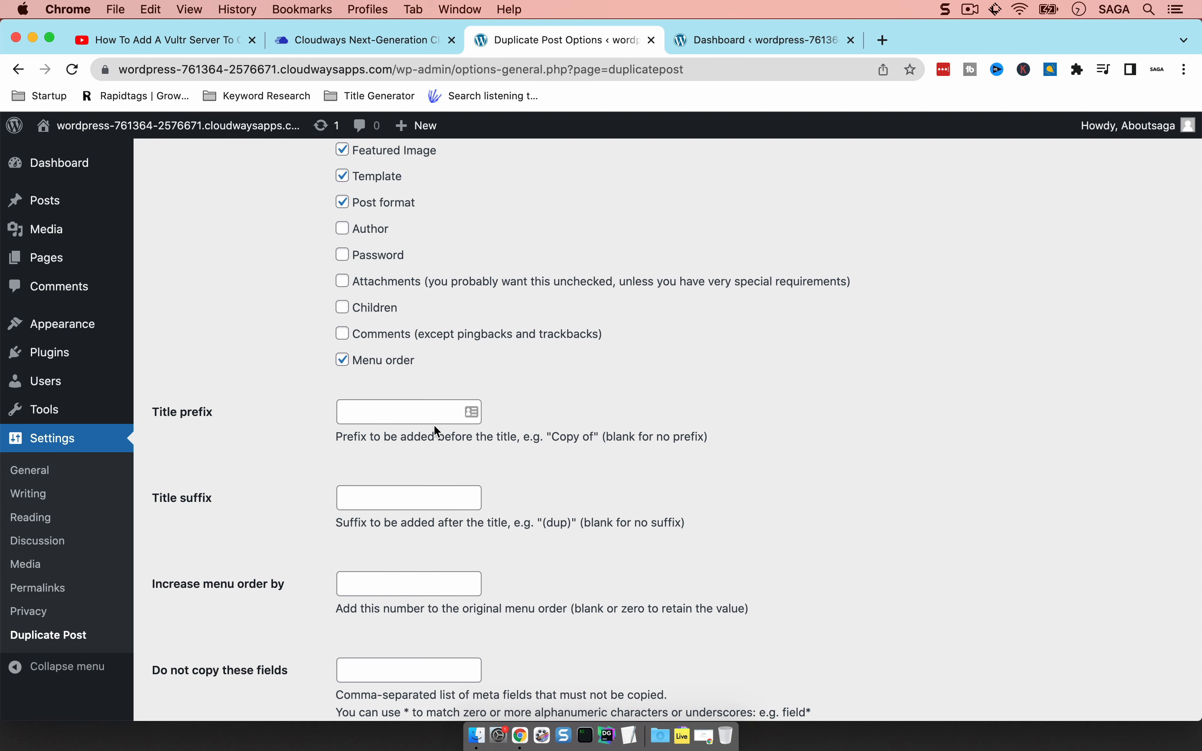
{"action": "scroll", "coordinate": [350, 481], "scroll_direction": "up", "scroll_amount": 5}
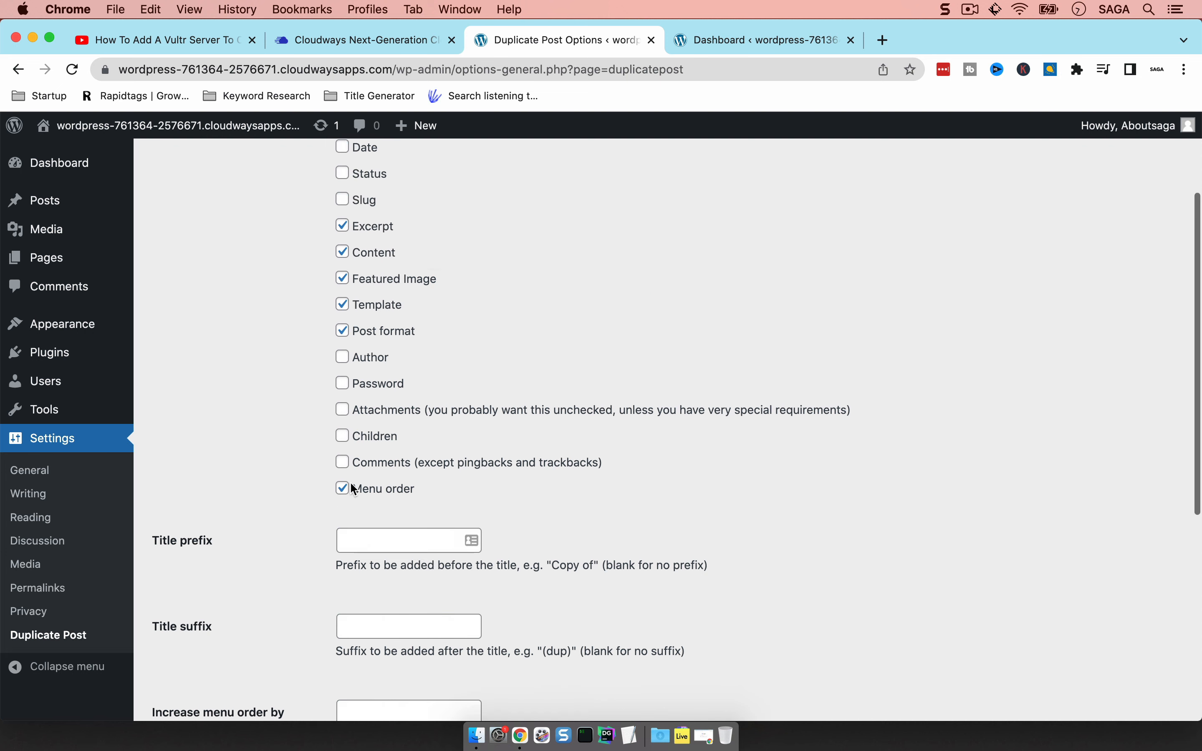
Examine the Duplicate Post permissions for roles and post types, and the display options for links, original item and welcome notice
{"action": "left_click", "coordinate": [303, 236]}
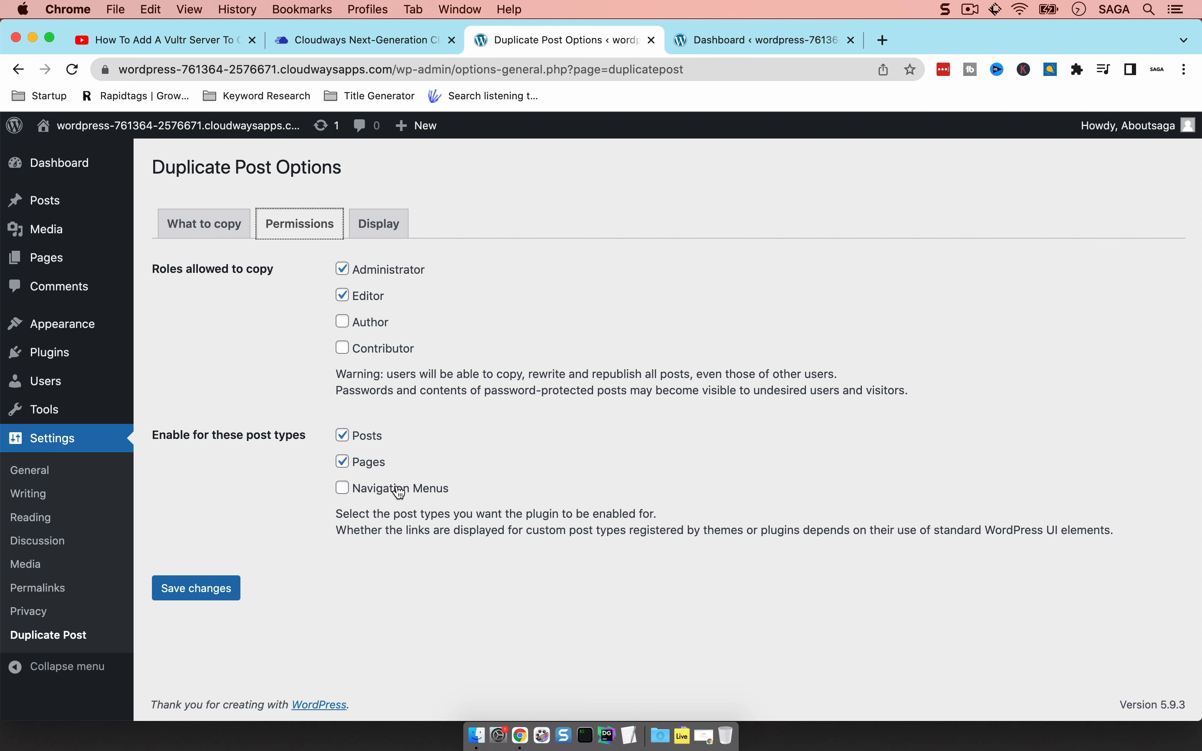
{"action": "left_click", "coordinate": [373, 232]}
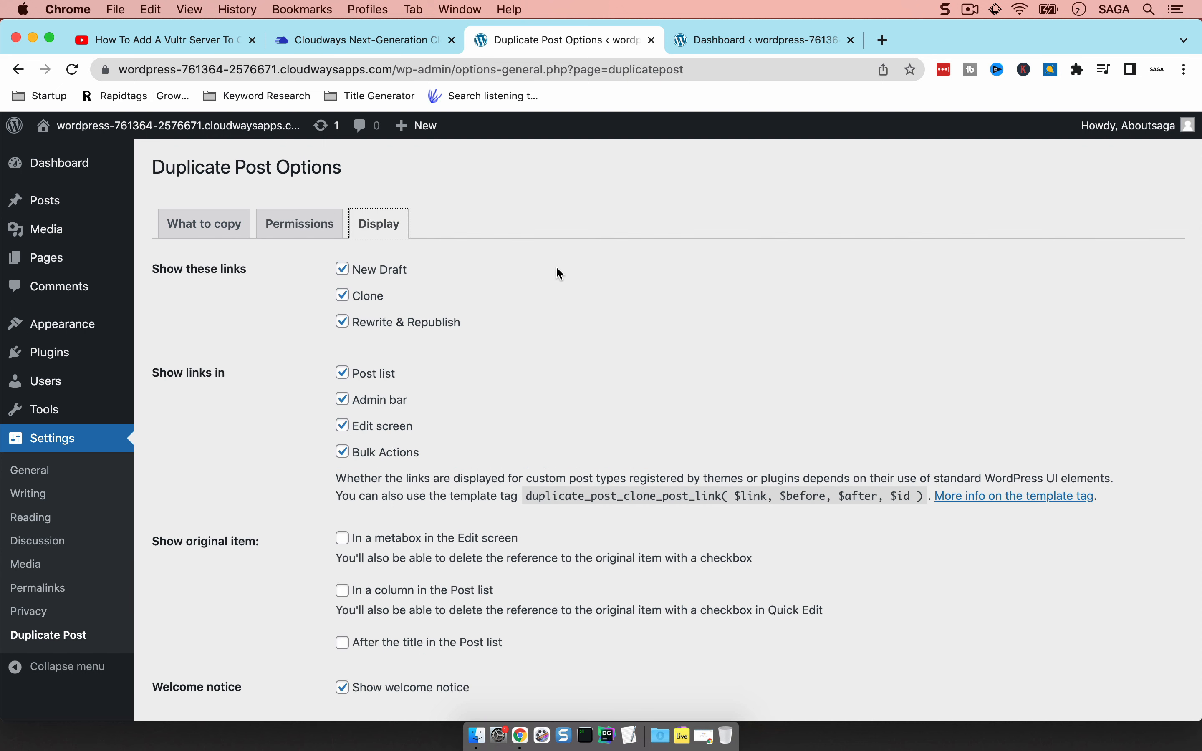
{"action": "scroll", "coordinate": [572, 274], "scroll_direction": "down", "scroll_amount": 2}
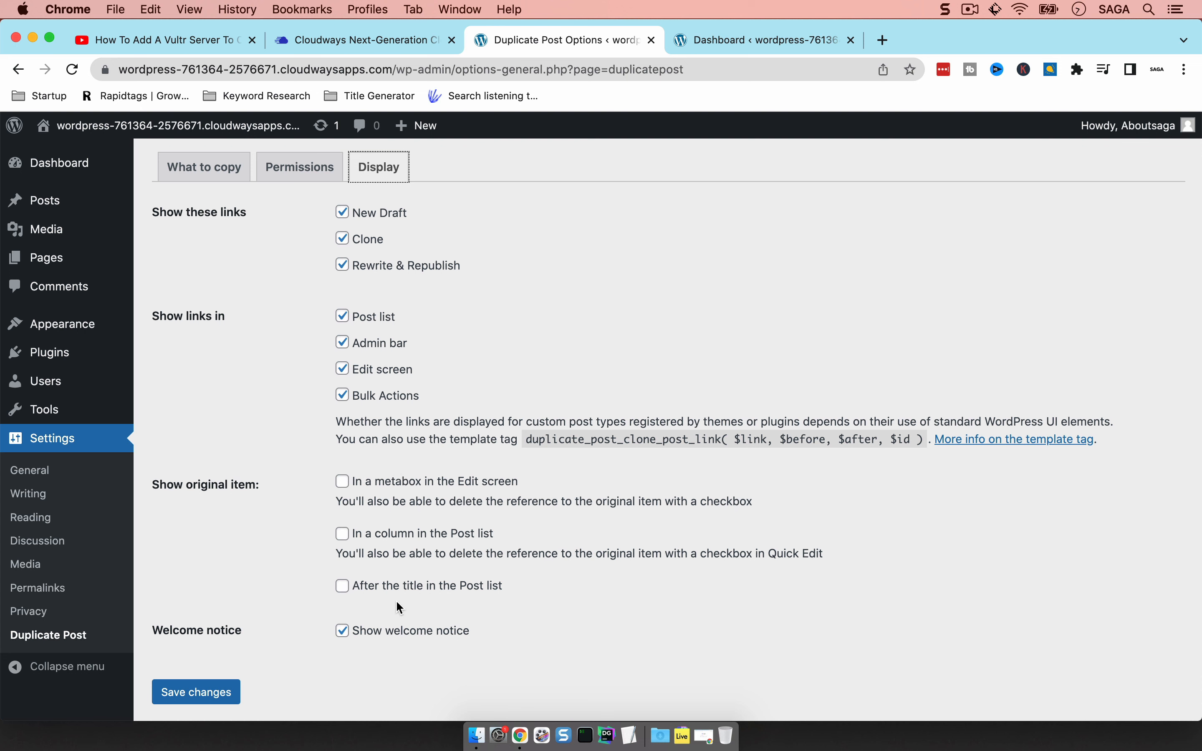
Clone the published "Hello world!" post from the list of posts
{"action": "scroll", "coordinate": [405, 613], "scroll_direction": "up", "scroll_amount": 2}
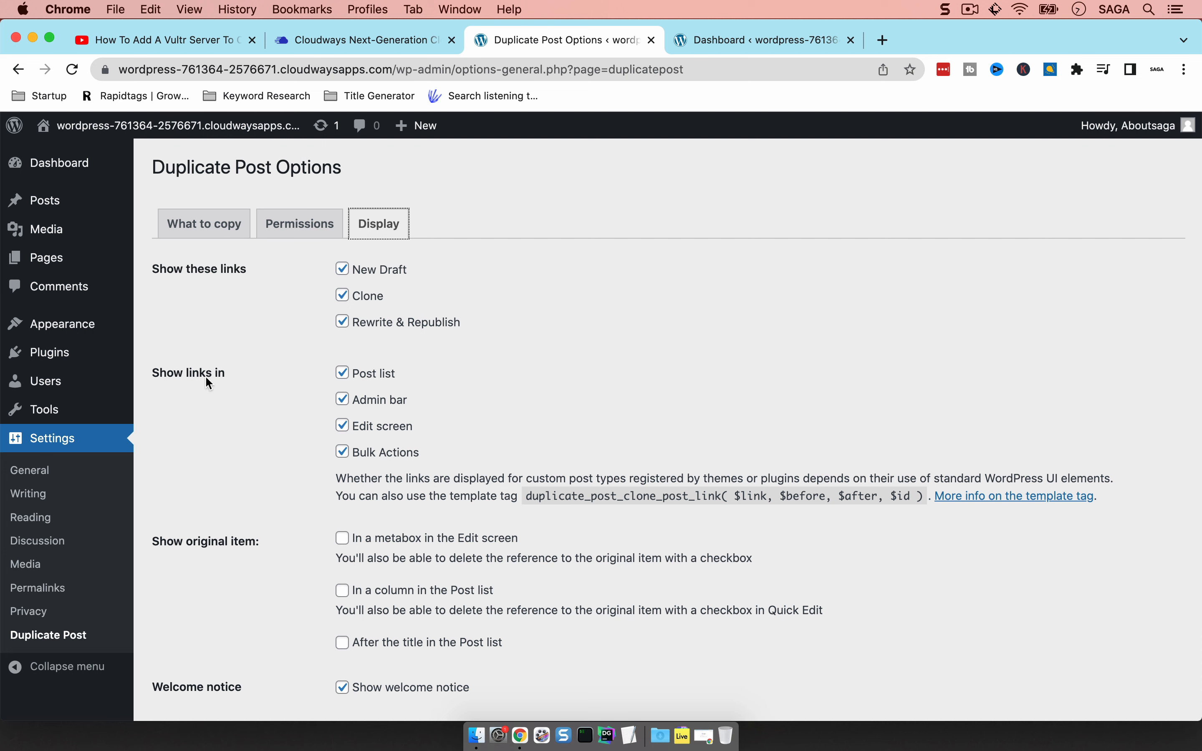
{"action": "left_click", "coordinate": [50, 201]}
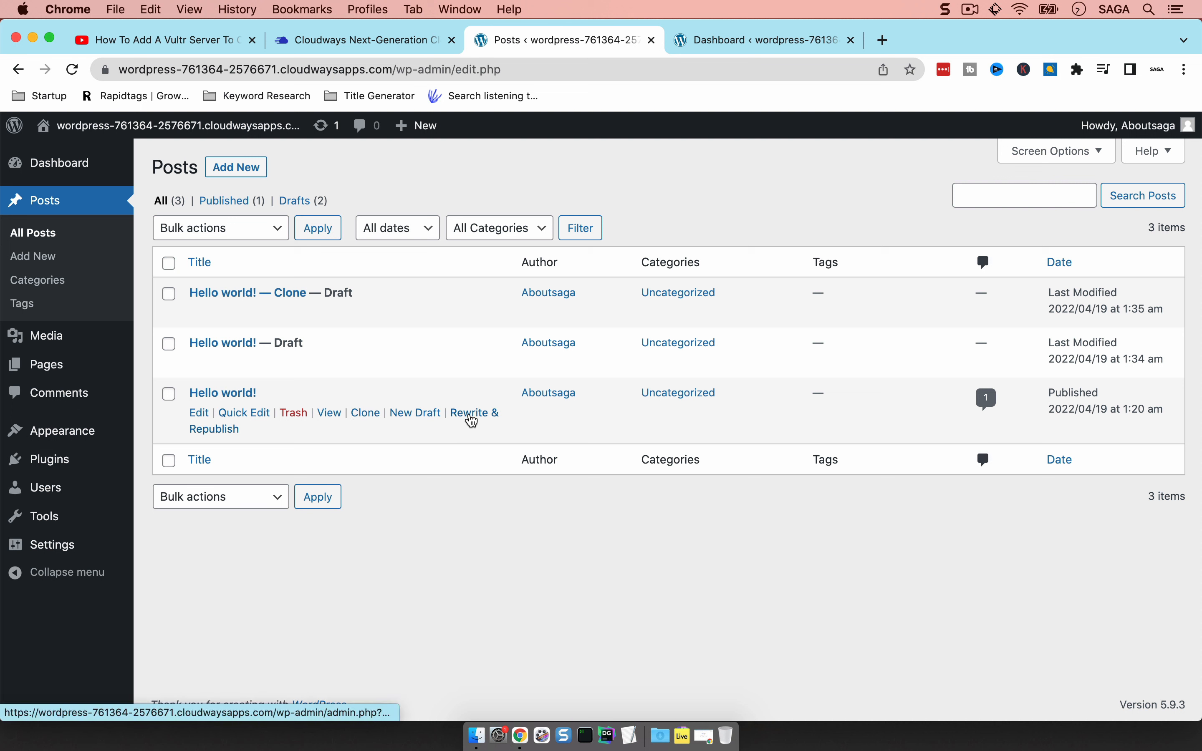
{"action": "left_click", "coordinate": [368, 413]}
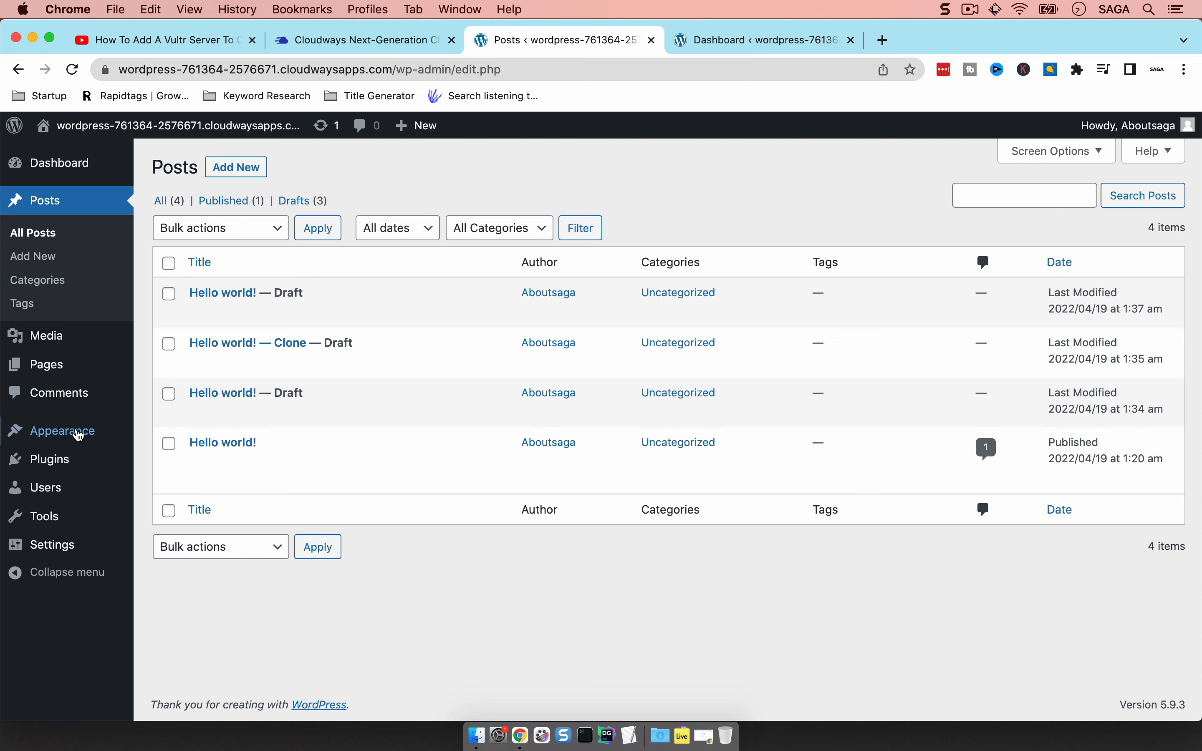
Open the list of installed plugins and highlight the Duplicate Page plugin's name
{"action": "mouse_move", "coordinate": [75, 457]}
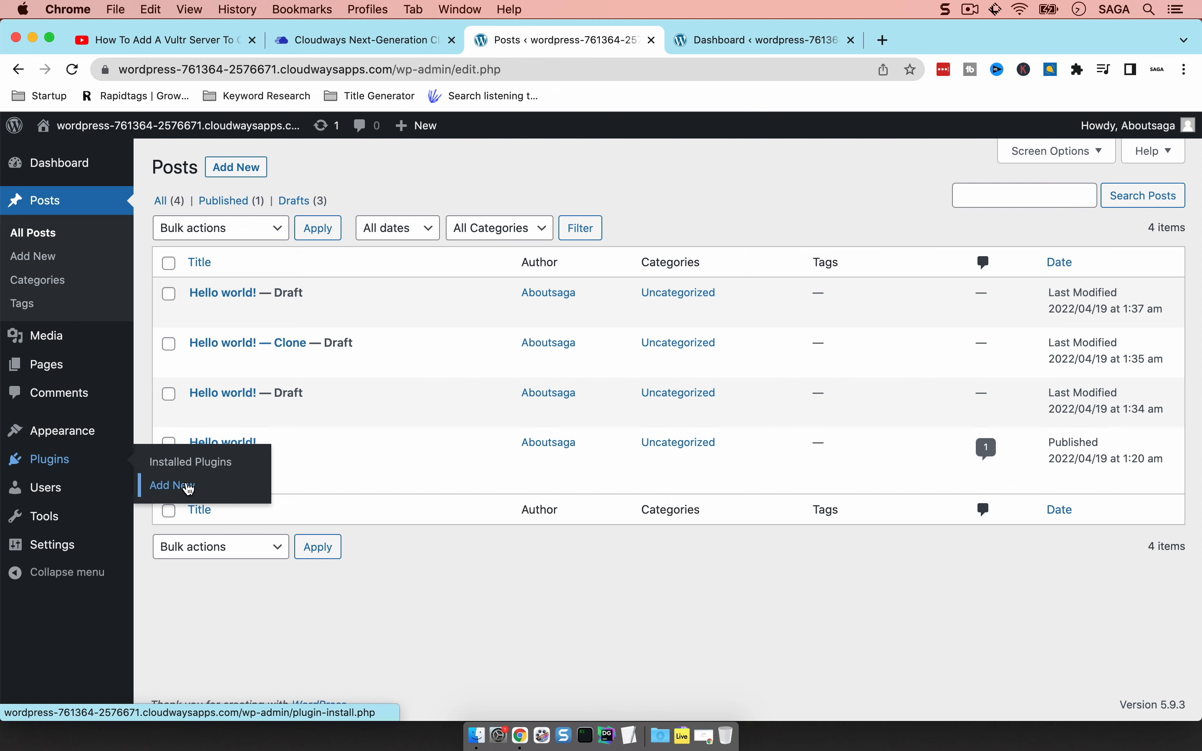
{"action": "left_click", "coordinate": [187, 470]}
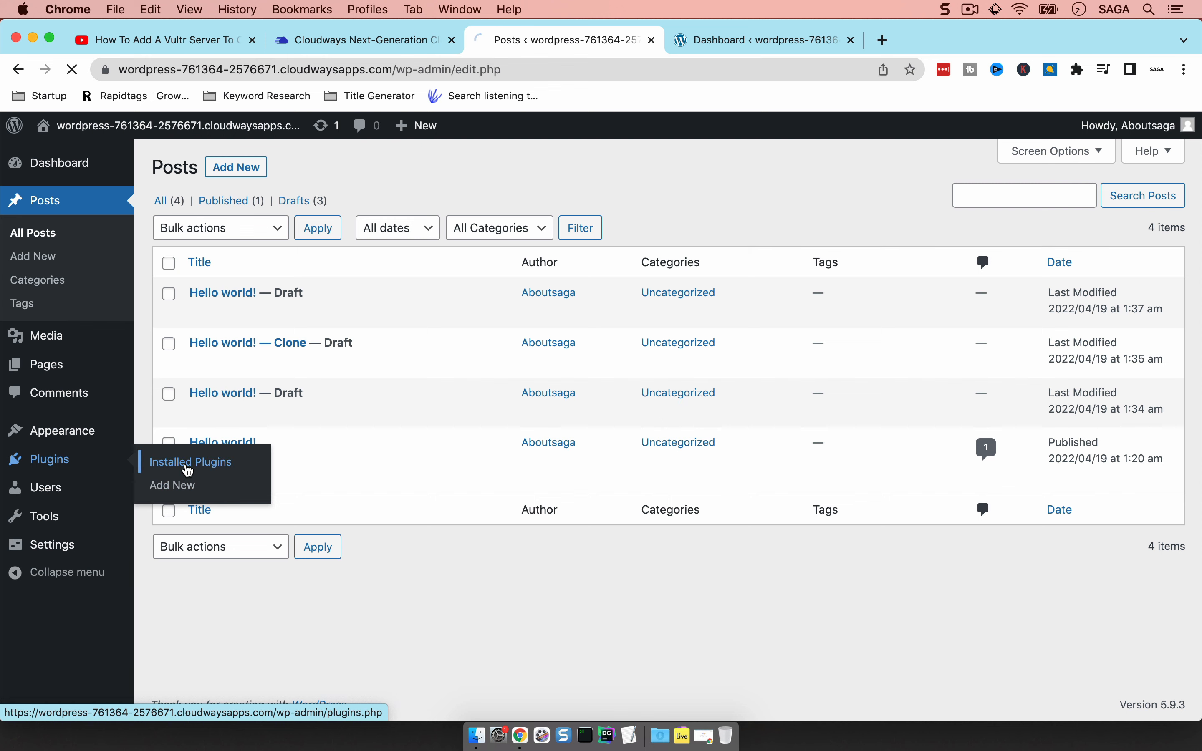
{"action": "scroll", "coordinate": [486, 372], "scroll_direction": "down", "scroll_amount": 3}
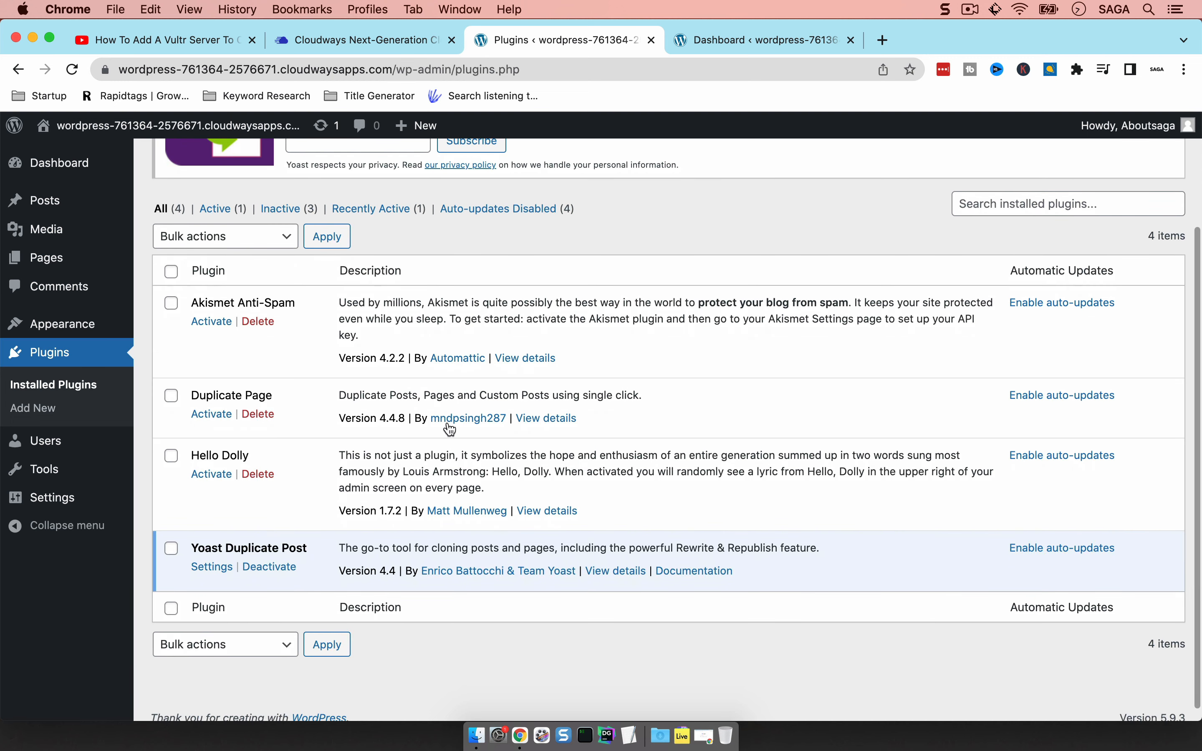
{"action": "left_click_drag", "start_coordinate": [191, 396], "coordinate": [294, 398]}
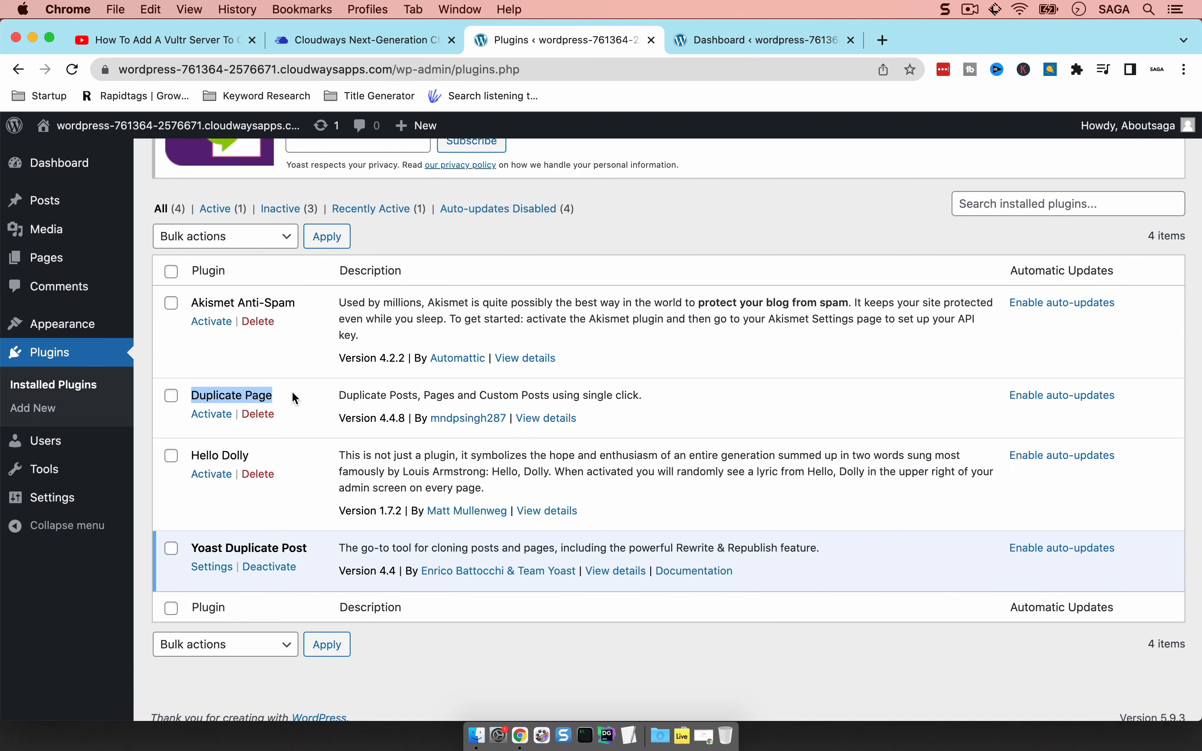